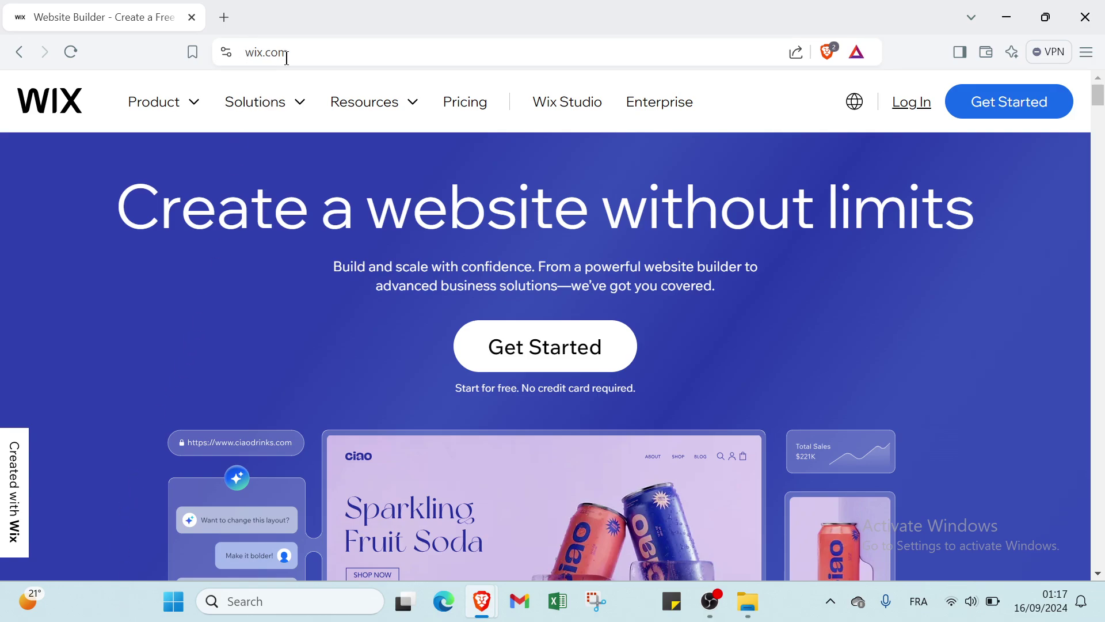
Scroll the Wix homepage past the templates and features to the six-step free-website guide
{"action": "scroll", "coordinate": [368, 339], "scroll_direction": "down", "scroll_amount": 10}
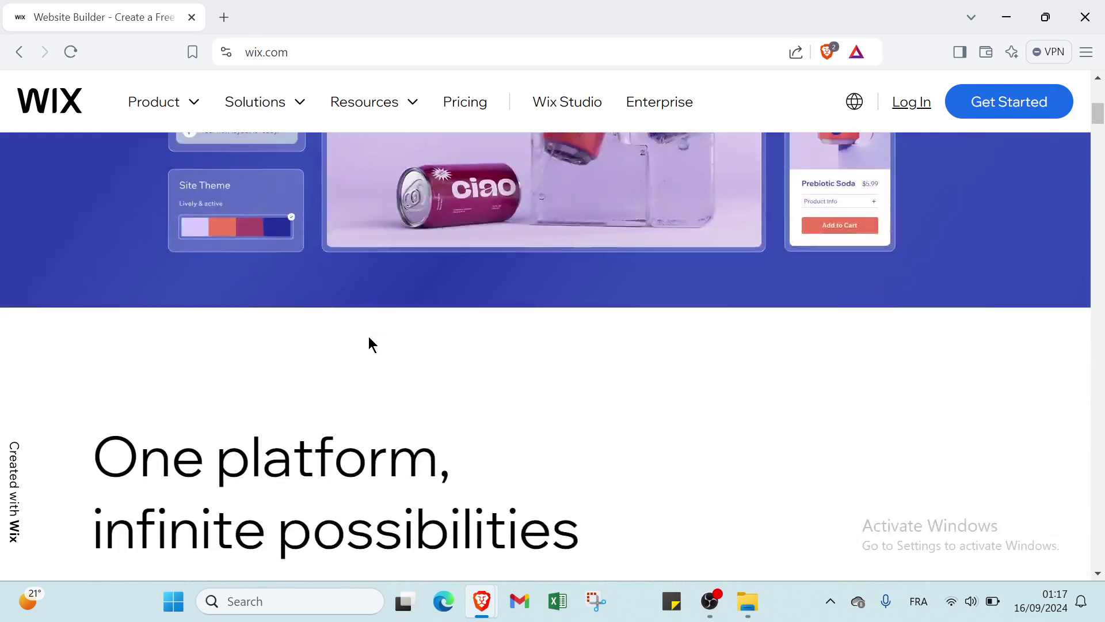
{"action": "scroll", "coordinate": [367, 331], "scroll_direction": "down", "scroll_amount": 10}
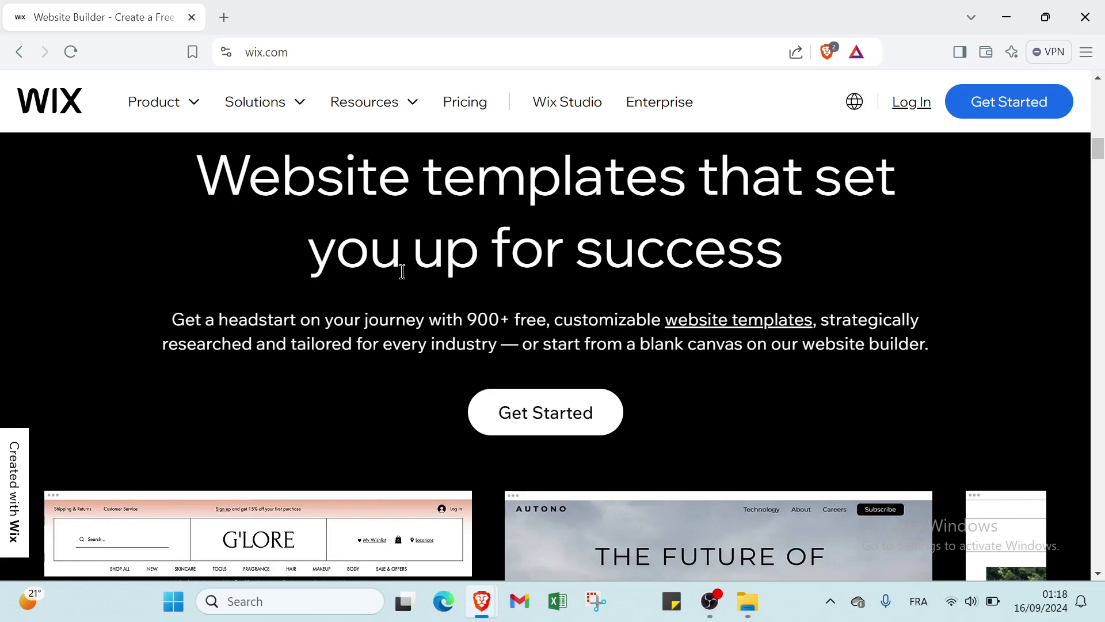
{"action": "scroll", "coordinate": [402, 272], "scroll_direction": "down", "scroll_amount": 1}
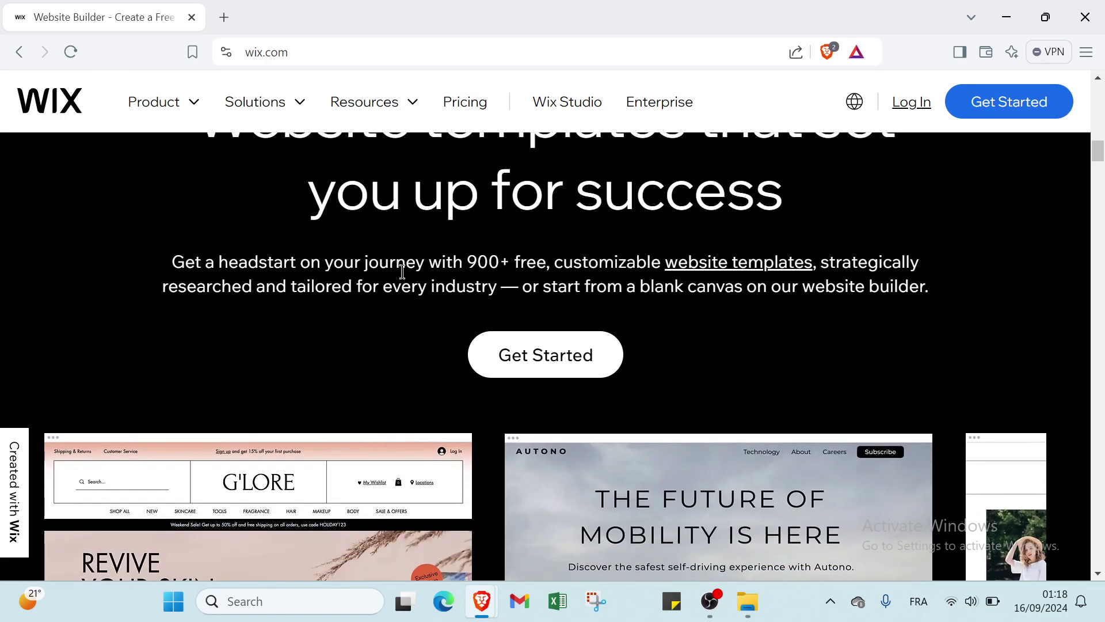
{"action": "scroll", "coordinate": [402, 271], "scroll_direction": "down", "scroll_amount": 2}
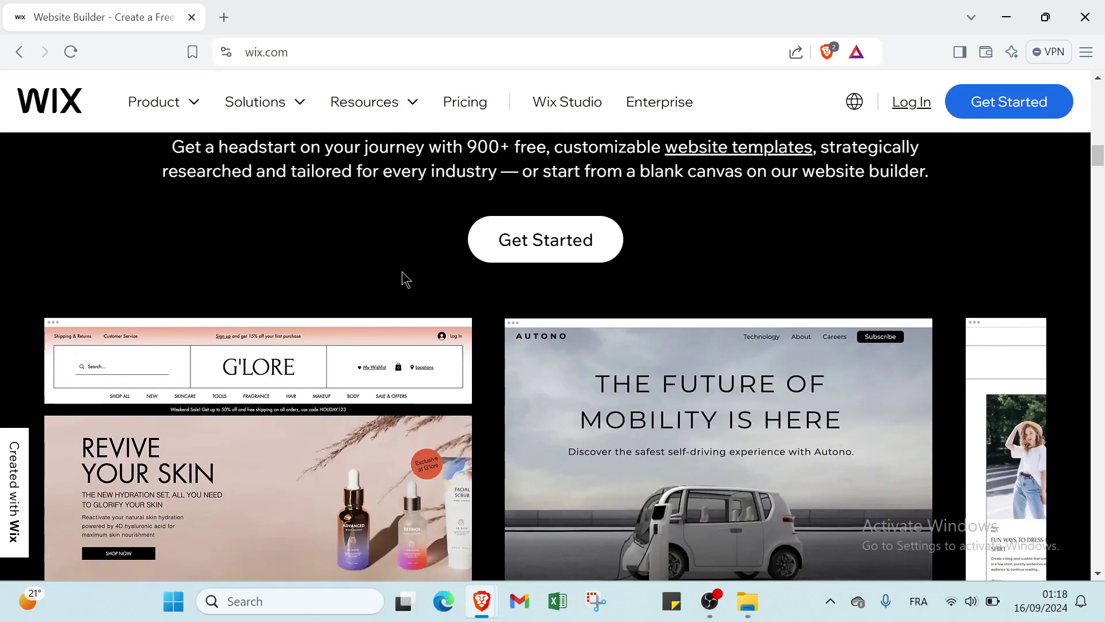
{"action": "scroll", "coordinate": [402, 271], "scroll_direction": "down", "scroll_amount": 2}
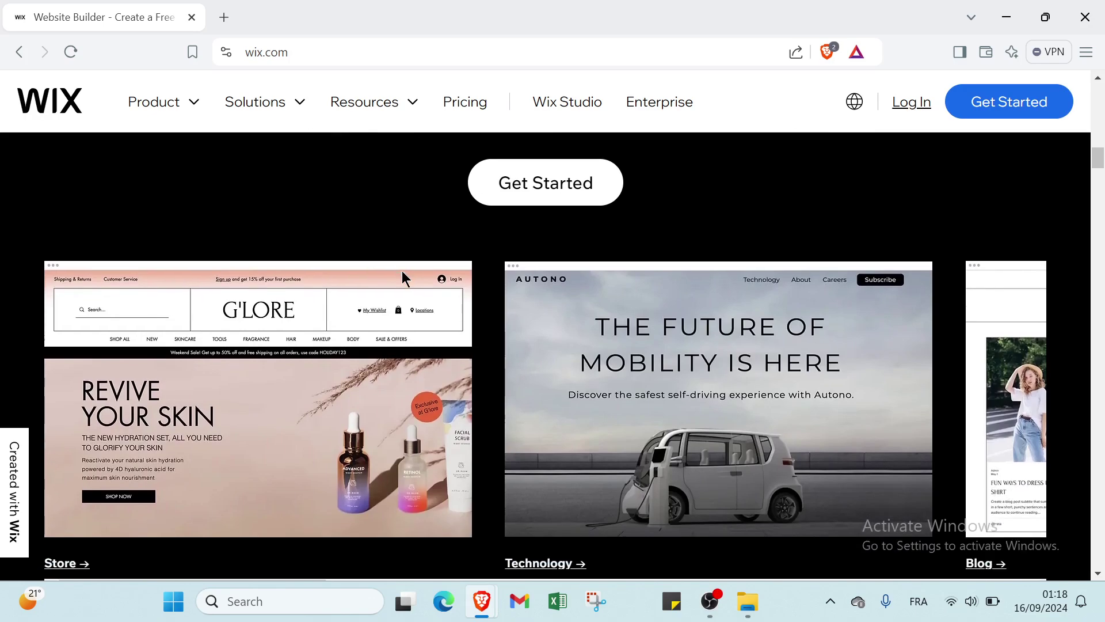
{"action": "scroll", "coordinate": [402, 279], "scroll_direction": "down", "scroll_amount": 2}
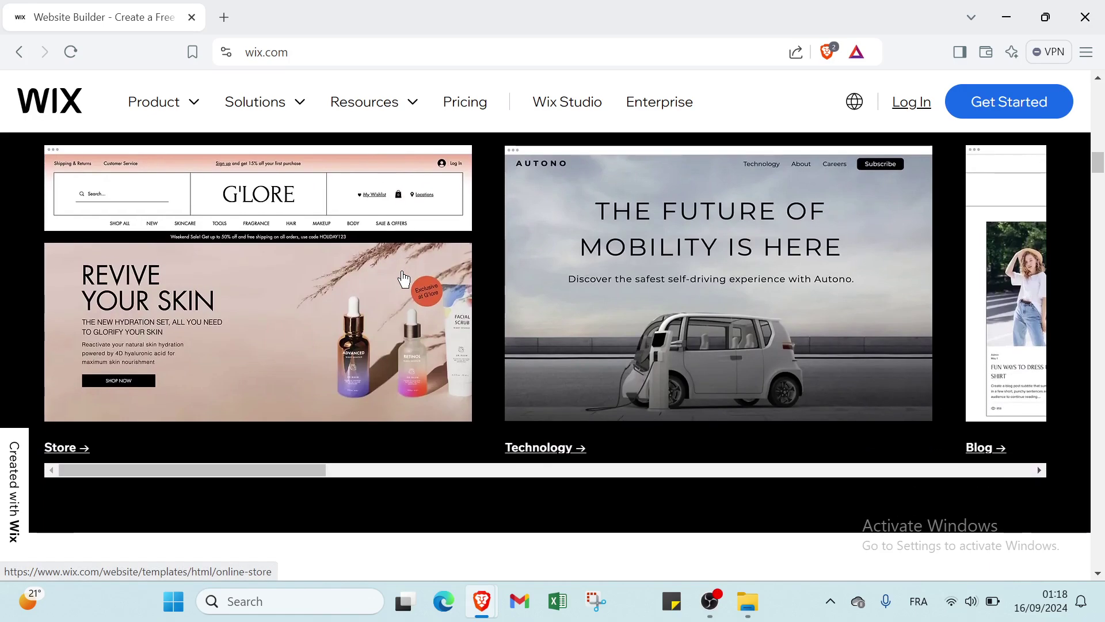
{"action": "scroll", "coordinate": [402, 279], "scroll_direction": "down", "scroll_amount": 10}
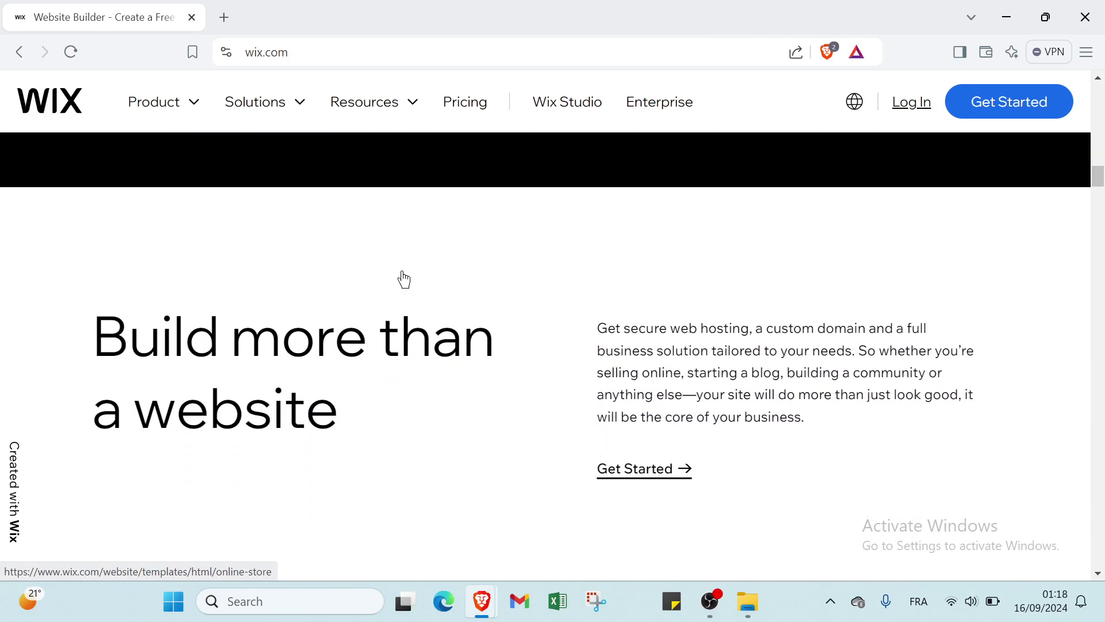
{"action": "scroll", "coordinate": [402, 271], "scroll_direction": "down", "scroll_amount": 20}
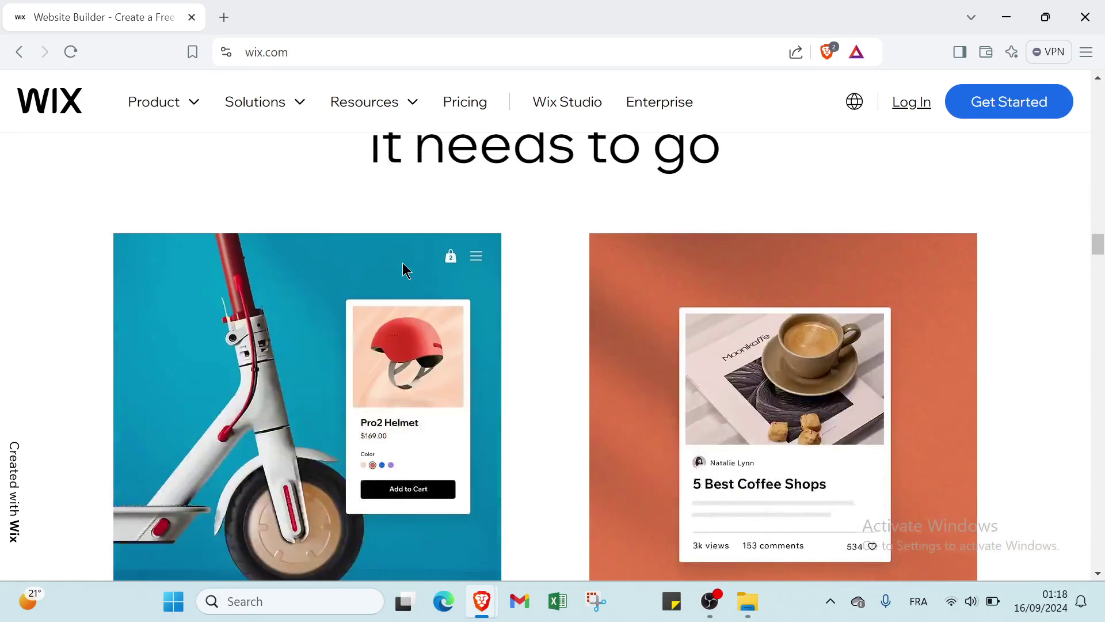
{"action": "scroll", "coordinate": [402, 265], "scroll_direction": "up", "scroll_amount": 13}
{"action": "scroll", "coordinate": [471, 271], "scroll_direction": "down", "scroll_amount": 17}
{"action": "scroll", "coordinate": [609, 283], "scroll_direction": "down", "scroll_amount": 16}
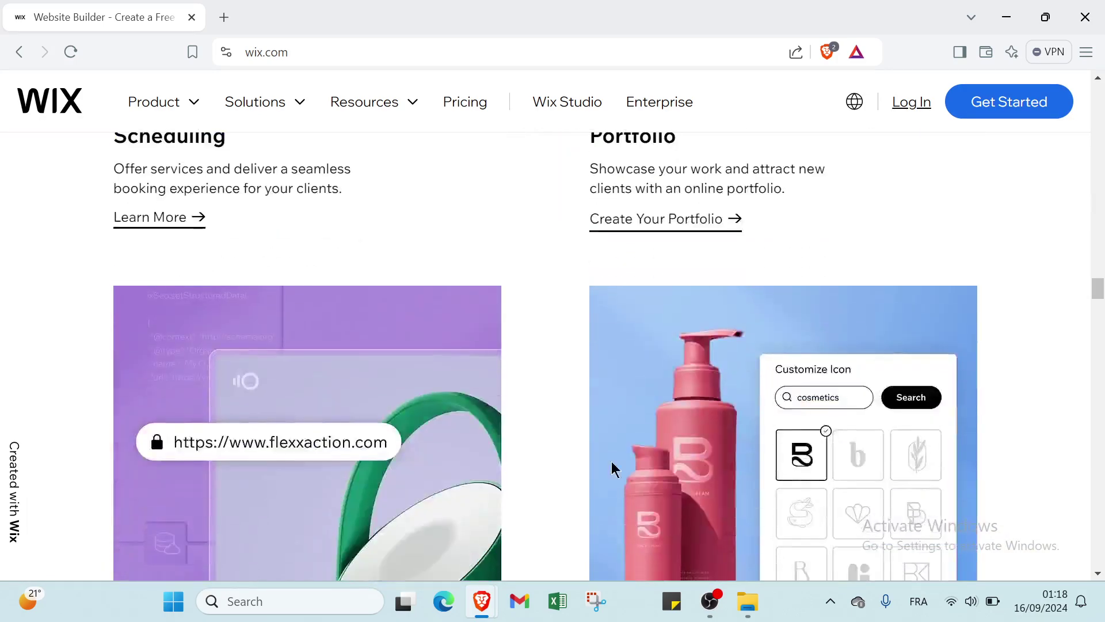
{"action": "scroll", "coordinate": [611, 461], "scroll_direction": "down", "scroll_amount": 20}
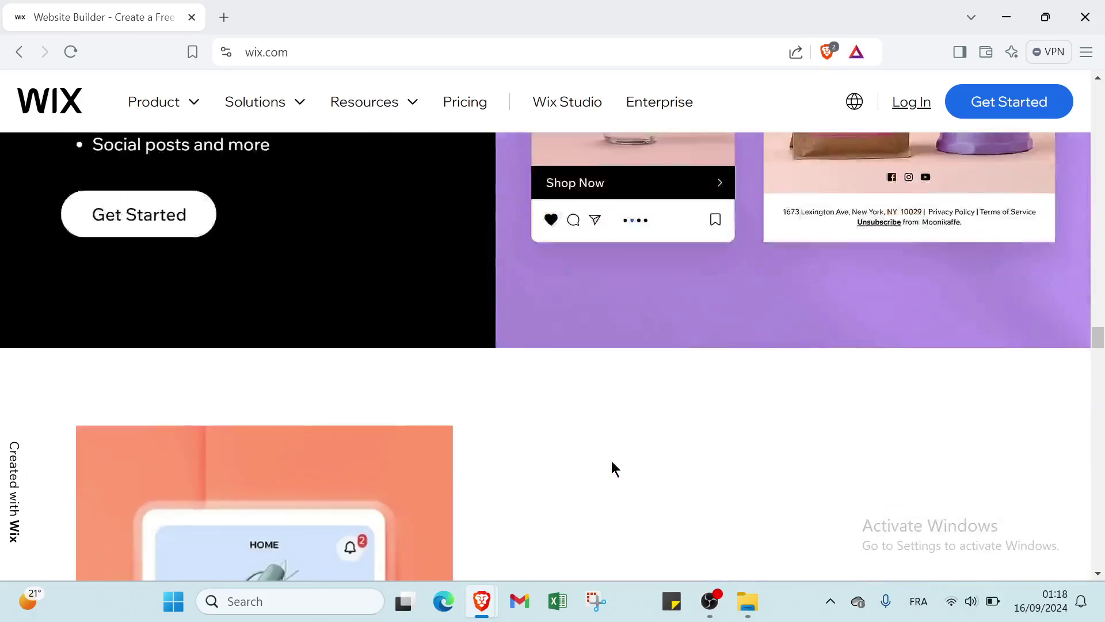
{"action": "scroll", "coordinate": [612, 460], "scroll_direction": "down", "scroll_amount": 10}
{"action": "scroll", "coordinate": [488, 357], "scroll_direction": "up", "scroll_amount": 4}
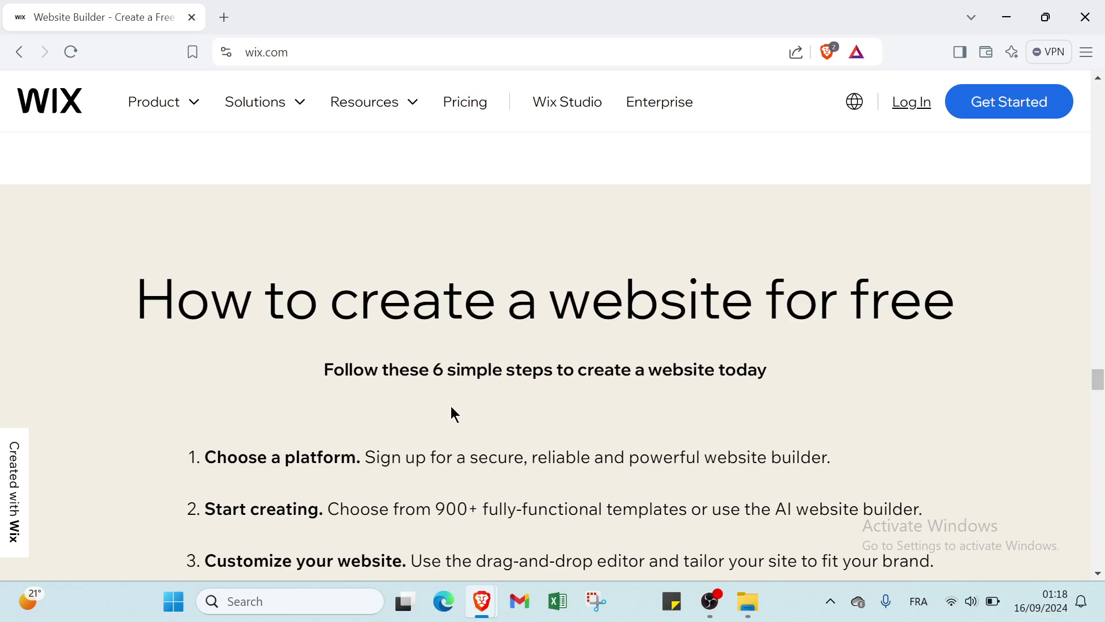
{"action": "scroll", "coordinate": [92, 365], "scroll_direction": "down", "scroll_amount": 2}
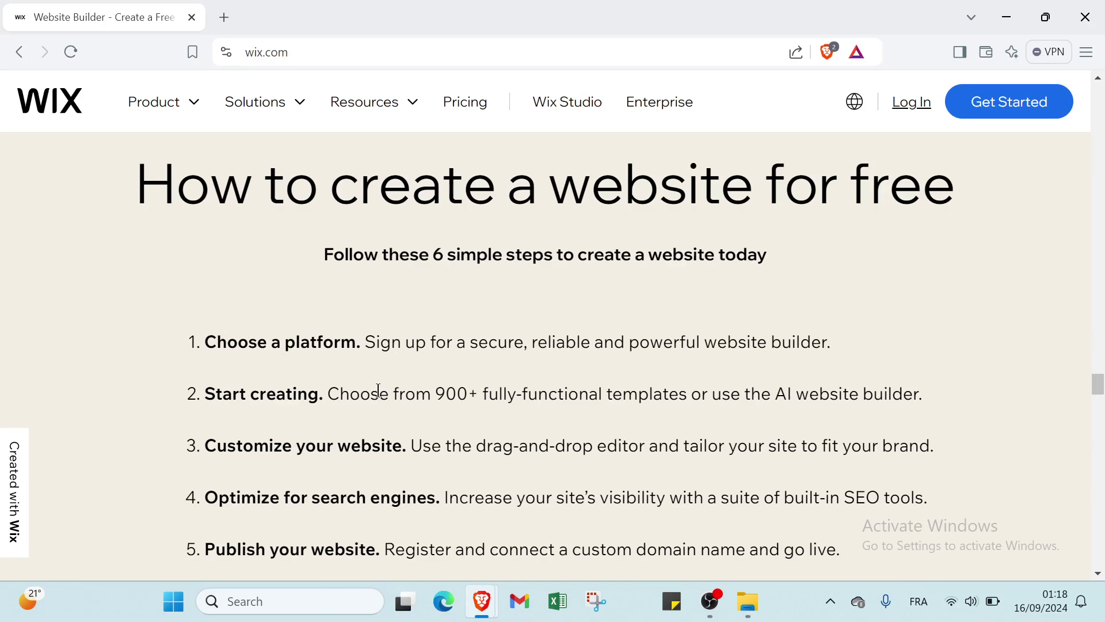
{"action": "scroll", "coordinate": [266, 360], "scroll_direction": "down", "scroll_amount": 1}
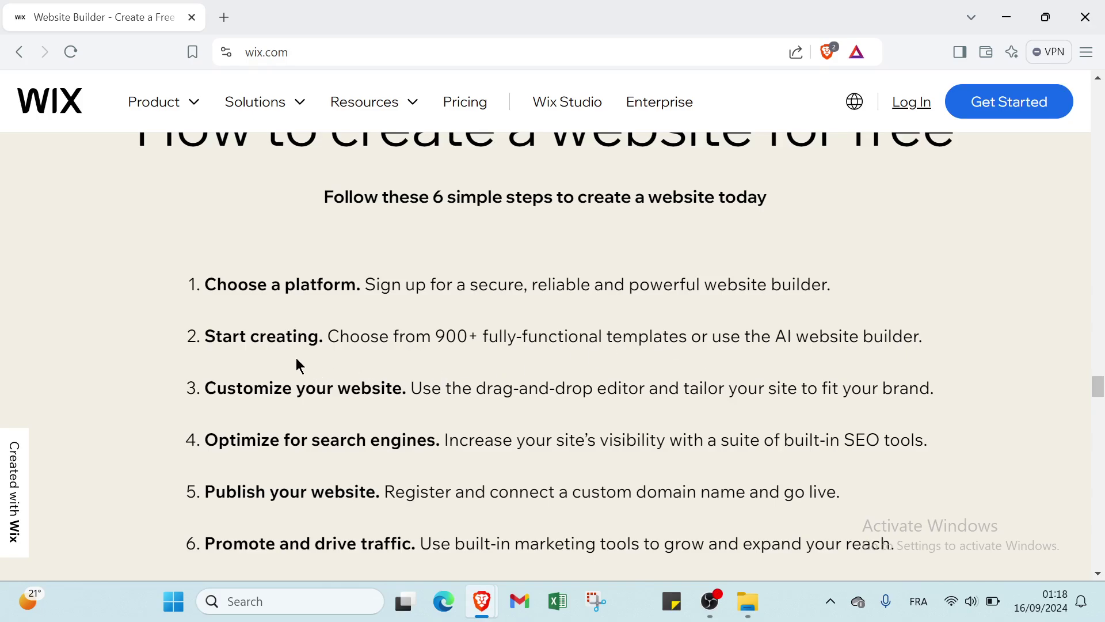
{"action": "scroll", "coordinate": [208, 386], "scroll_direction": "down", "scroll_amount": 1}
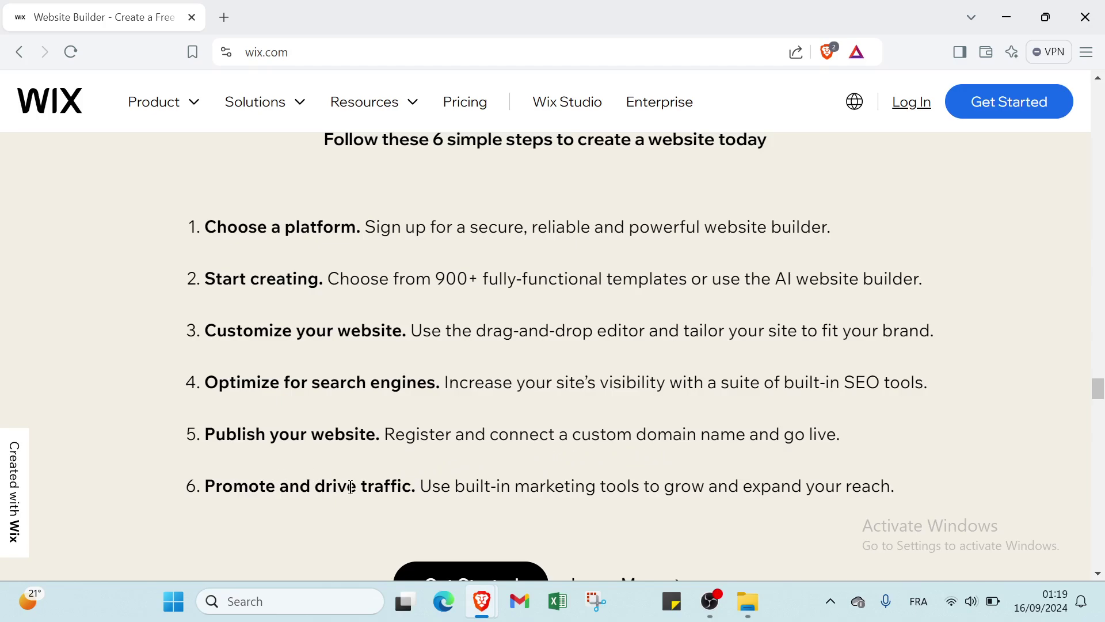
{"action": "scroll", "coordinate": [407, 486], "scroll_direction": "down", "scroll_amount": 2}
{"action": "scroll", "coordinate": [449, 432], "scroll_direction": "up", "scroll_amount": 1}
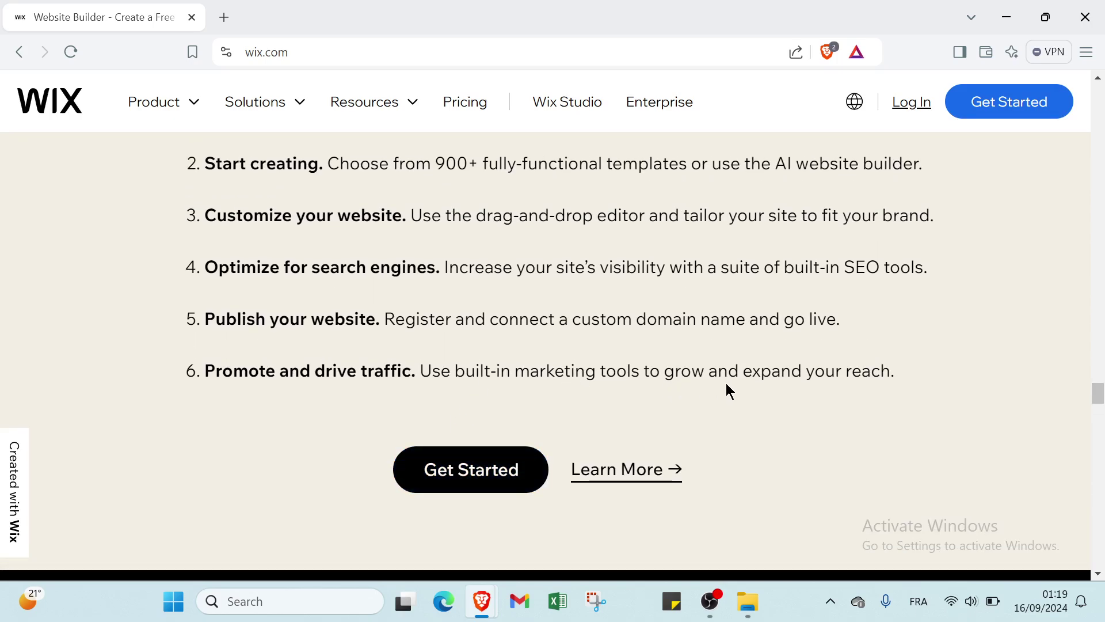
From Get Started, enter the account e-mail address in both the Email and Confirm email fields
{"action": "left_click", "coordinate": [994, 110]}
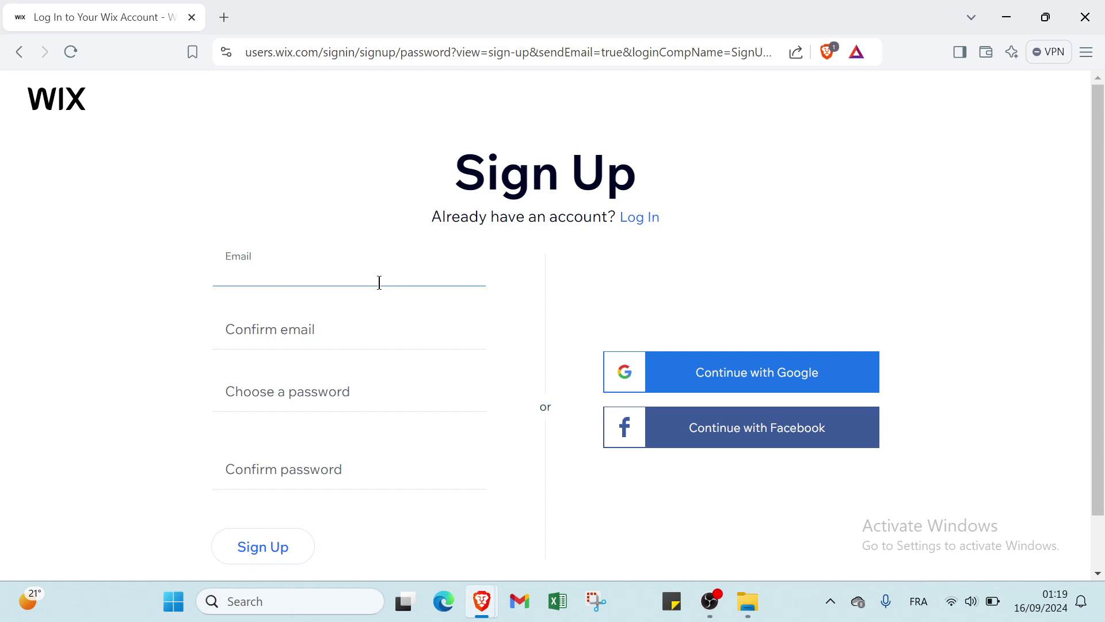
{"action": "key", "text": "ctrl+v"}
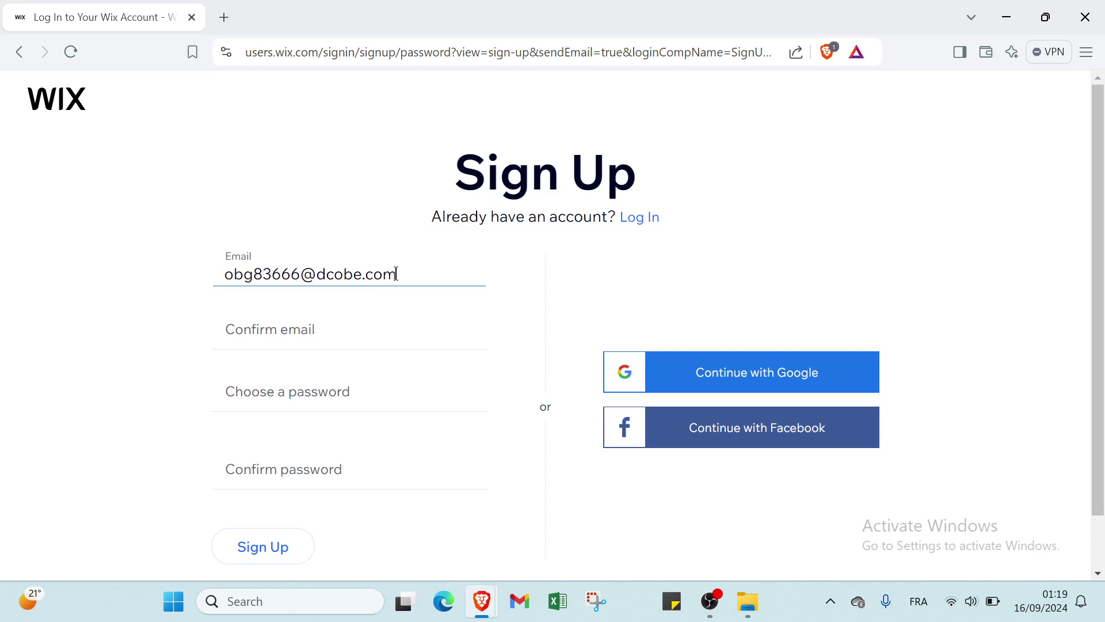
{"action": "left_click", "coordinate": [362, 327]}
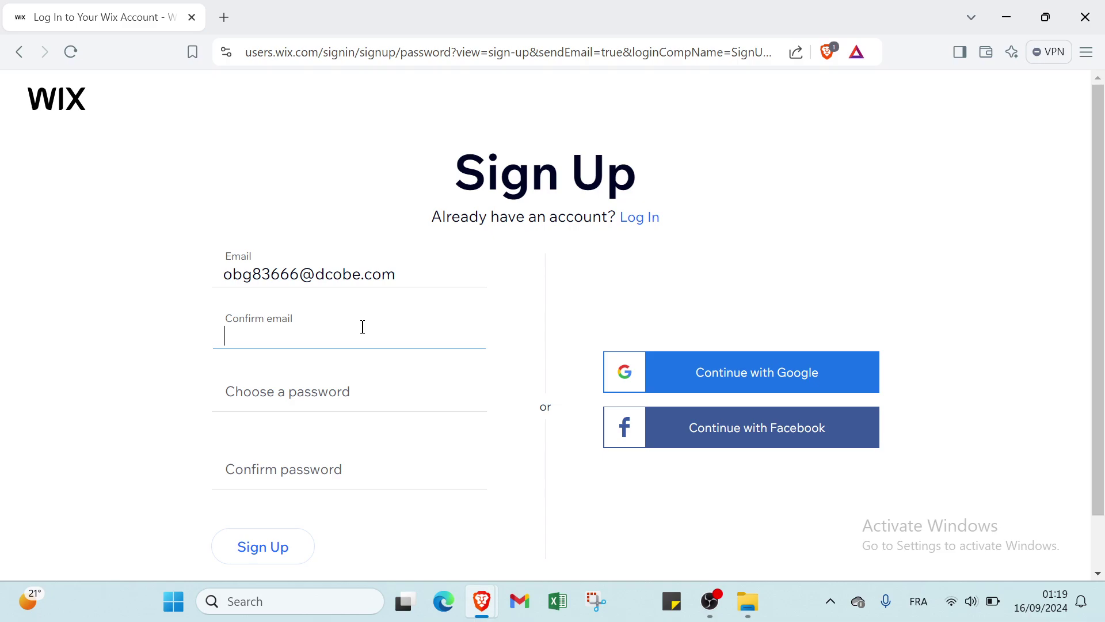
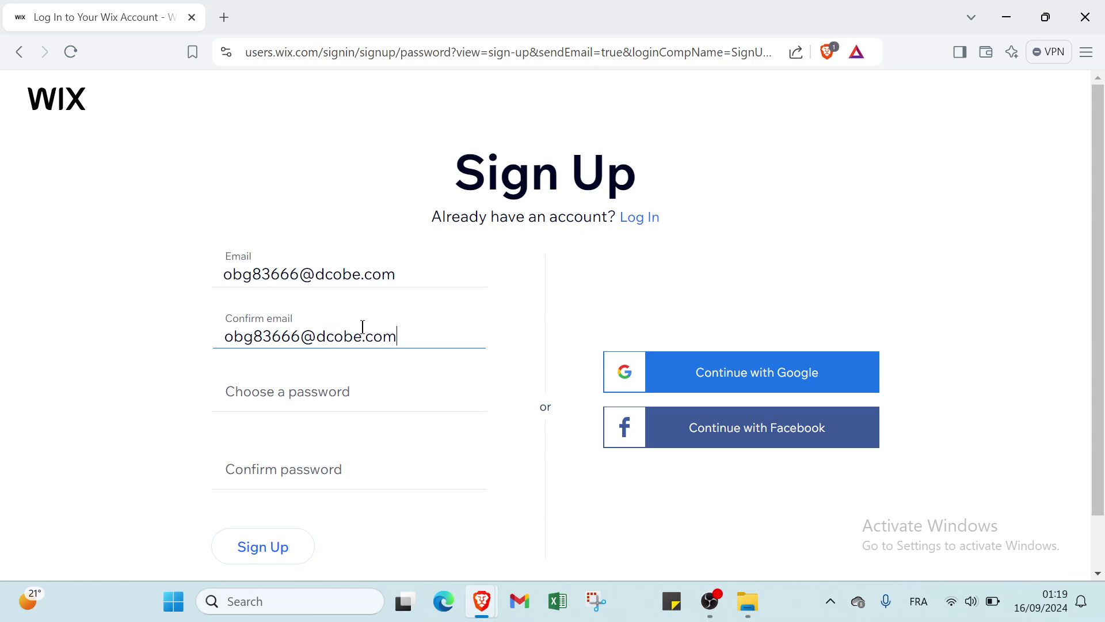
Enter and confirm a Good-rated account password, then submit the Sign Up form
{"action": "left_click", "coordinate": [363, 392]}
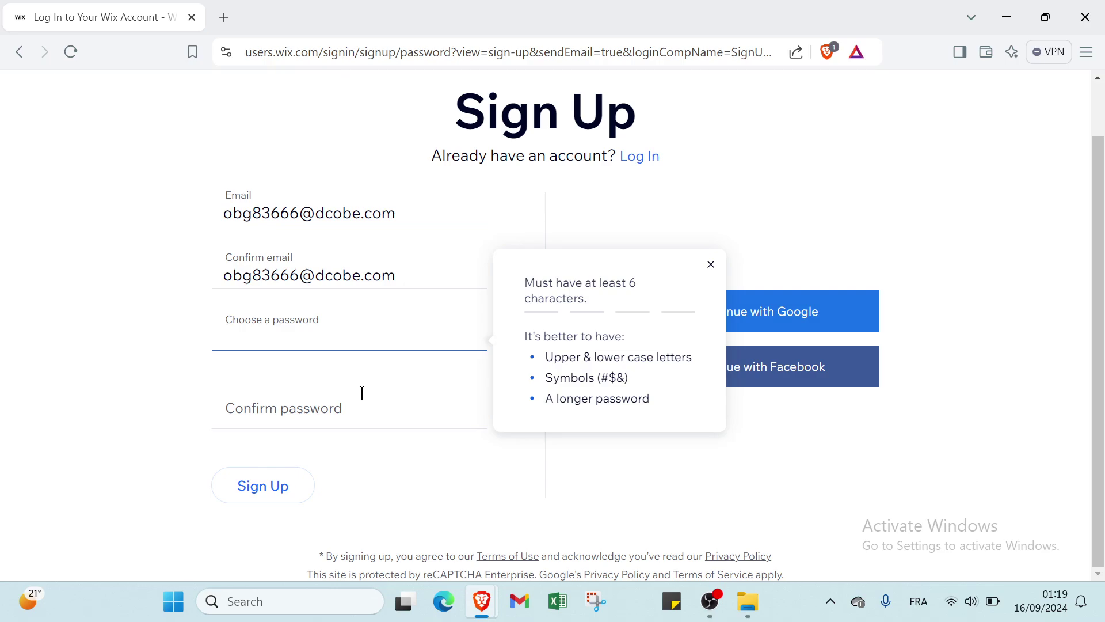
{"action": "type", "text": "**********"}
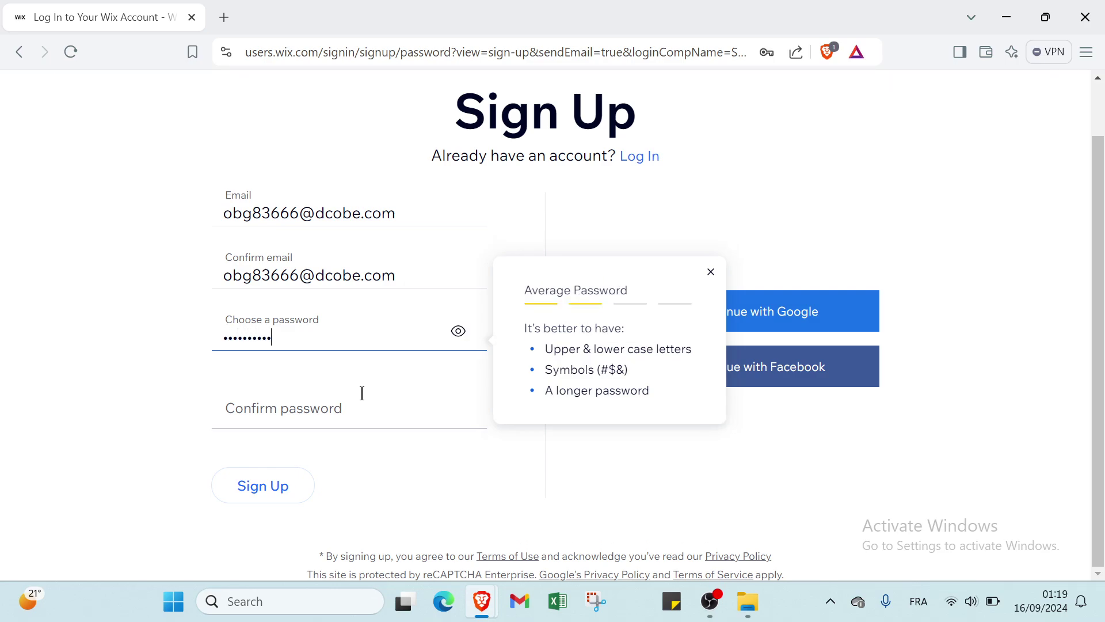
{"action": "type", "text": "*"}
{"action": "left_click", "coordinate": [368, 422]}
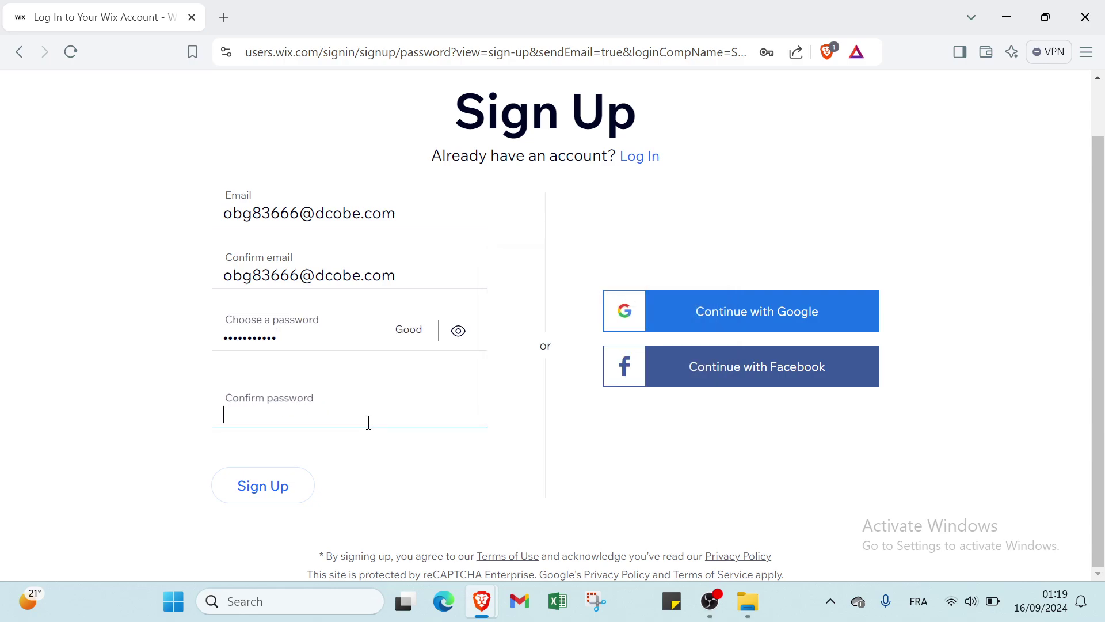
{"action": "type", "text": "***********"}
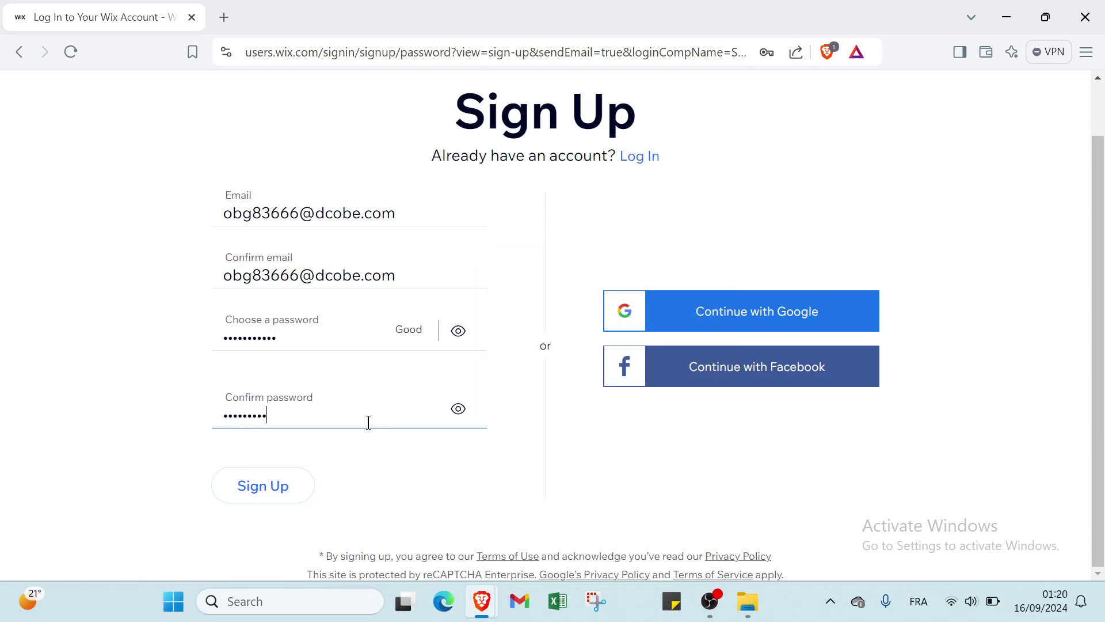
{"action": "left_click", "coordinate": [288, 481]}
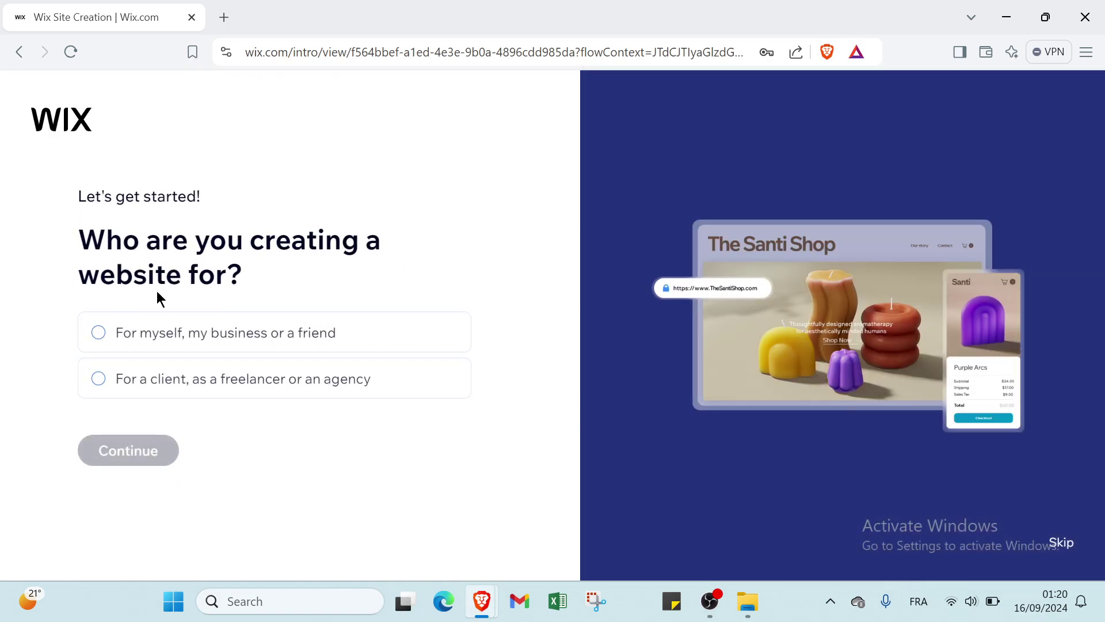
Choose 'For myself, my business or a friend', then start and end the AI chat
{"action": "mouse_move", "coordinate": [143, 348]}
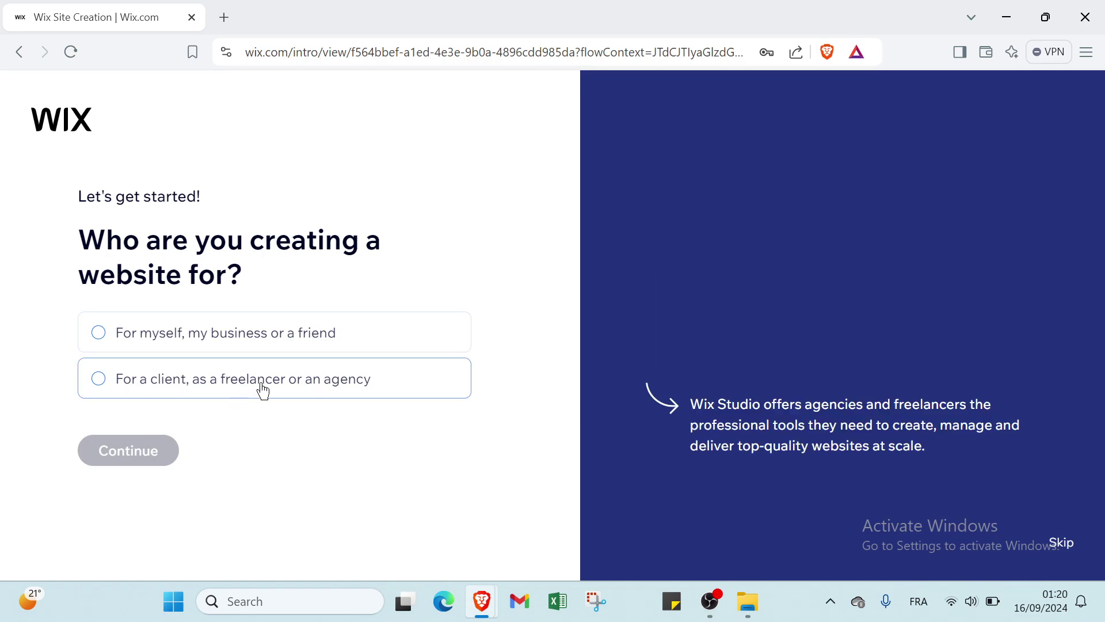
{"action": "left_click", "coordinate": [327, 341]}
{"action": "left_click", "coordinate": [155, 458]}
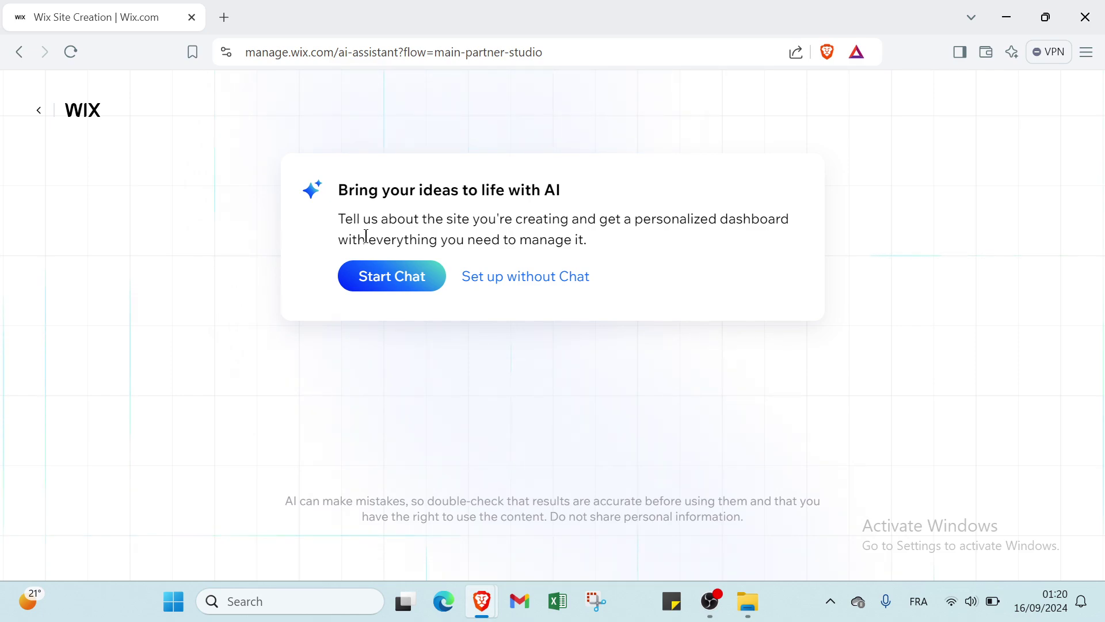
{"action": "left_click", "coordinate": [410, 279]}
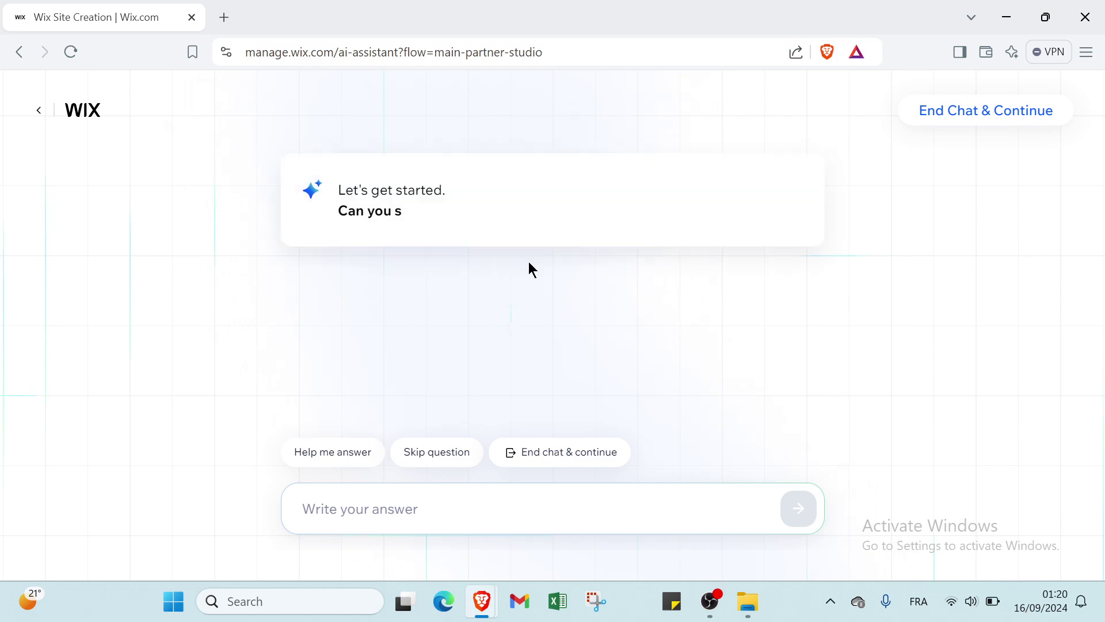
{"action": "left_click", "coordinate": [982, 124]}
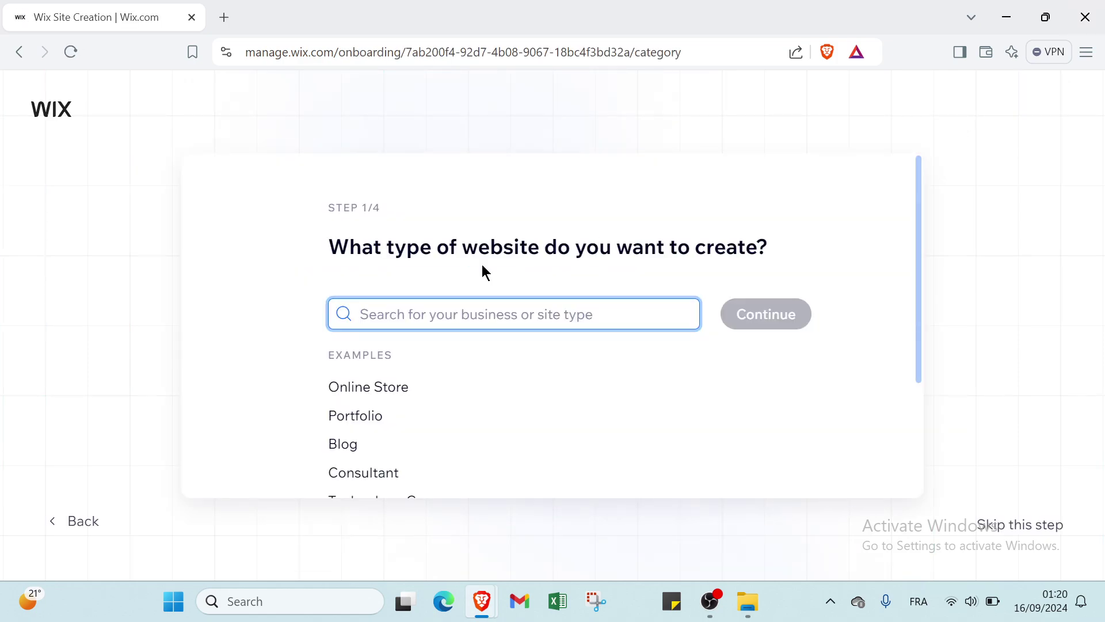
Pick Portfolio, narrow it to Design Portfolio, and continue to Step 2/4
{"action": "scroll", "coordinate": [431, 242], "scroll_direction": "down", "scroll_amount": 1}
{"action": "scroll", "coordinate": [455, 230], "scroll_direction": "up", "scroll_amount": 1}
{"action": "scroll", "coordinate": [362, 374], "scroll_direction": "down", "scroll_amount": 1}
{"action": "scroll", "coordinate": [380, 339], "scroll_direction": "down", "scroll_amount": 1}
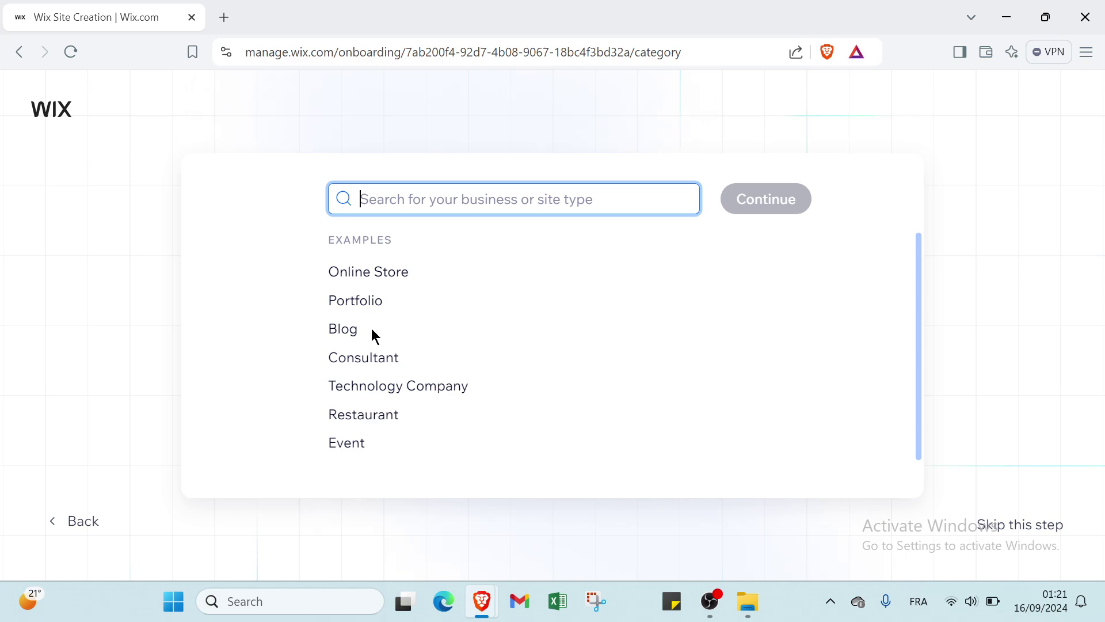
{"action": "left_click", "coordinate": [365, 307]}
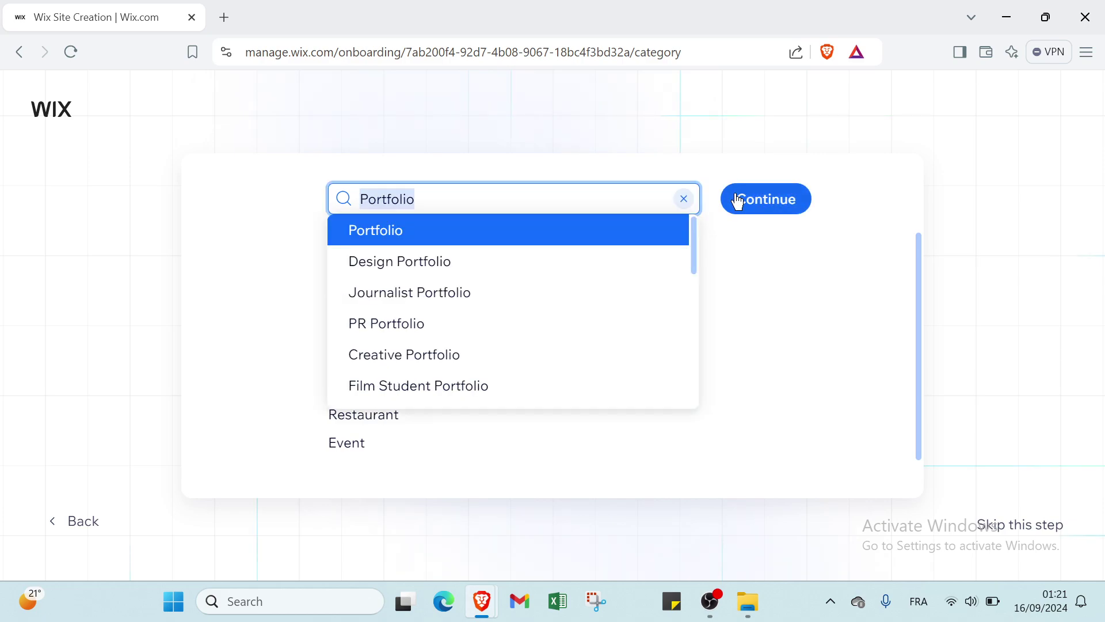
{"action": "left_click", "coordinate": [621, 262]}
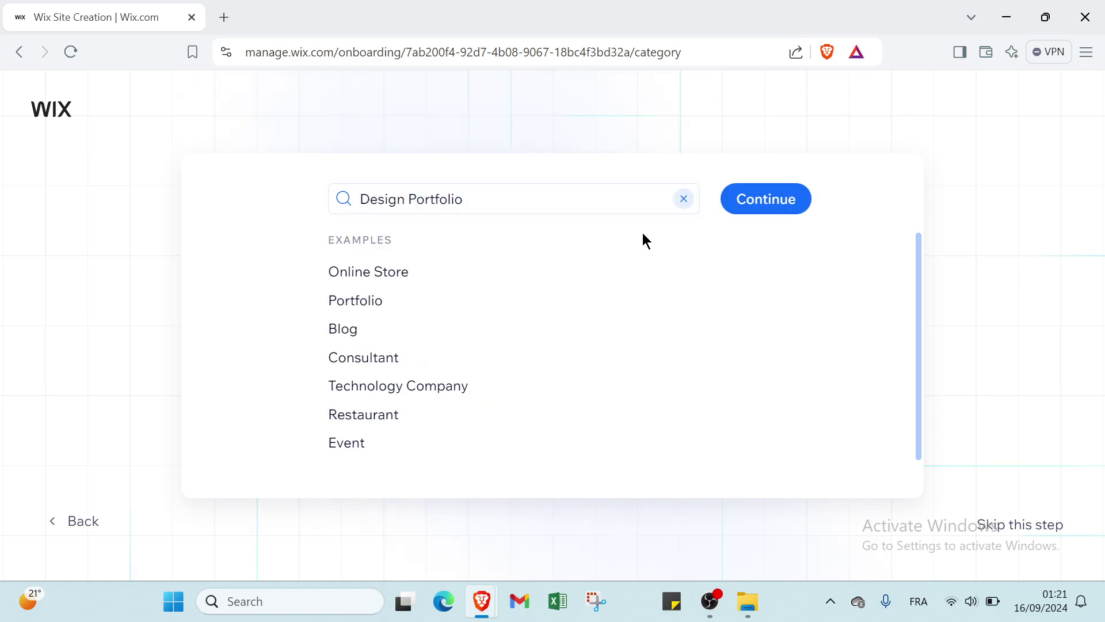
{"action": "left_click", "coordinate": [751, 203]}
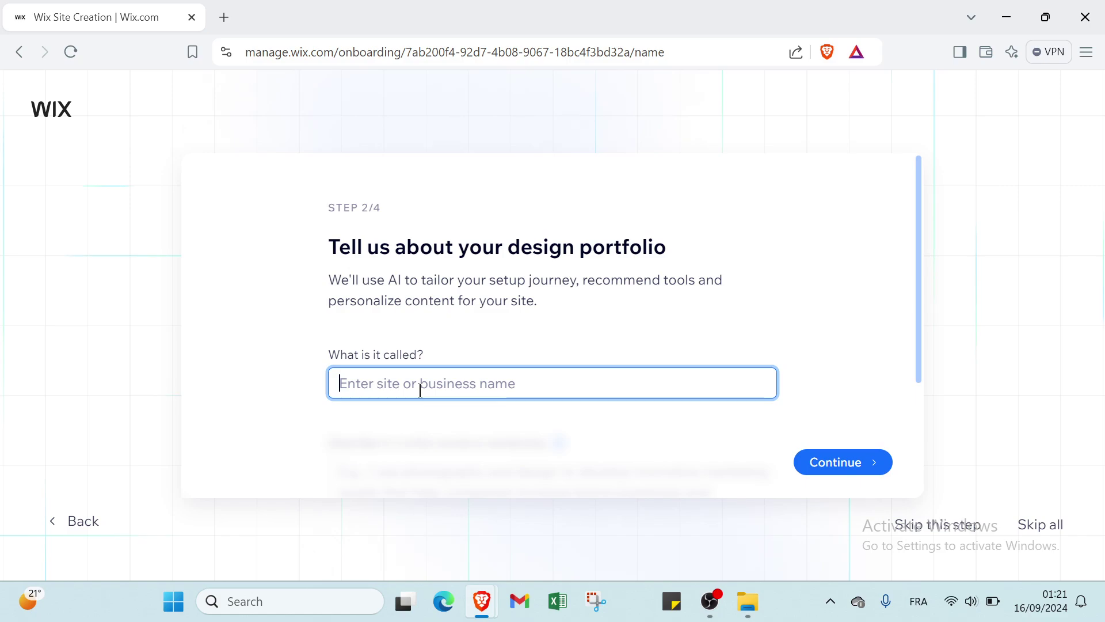
Name the site ZIZASHOP and continue to the goals step
{"action": "type", "text": "Zl"}
{"action": "type", "text": "ZIZ"}
{"action": "type", "text": "ASH"}
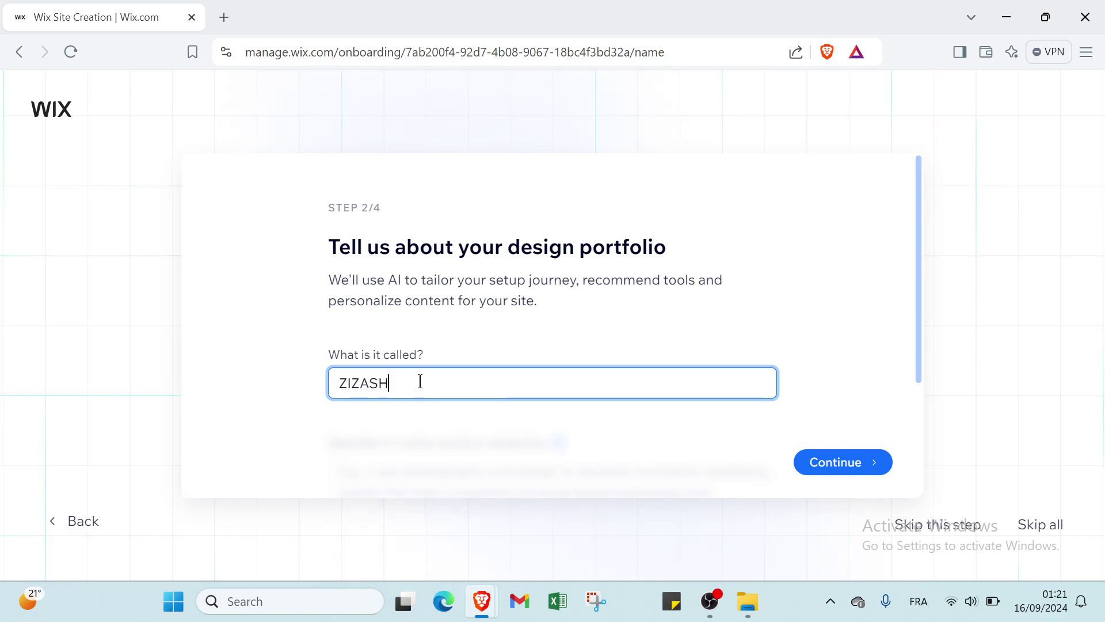
{"action": "type", "text": "OP"}
{"action": "left_click", "coordinate": [826, 463]}
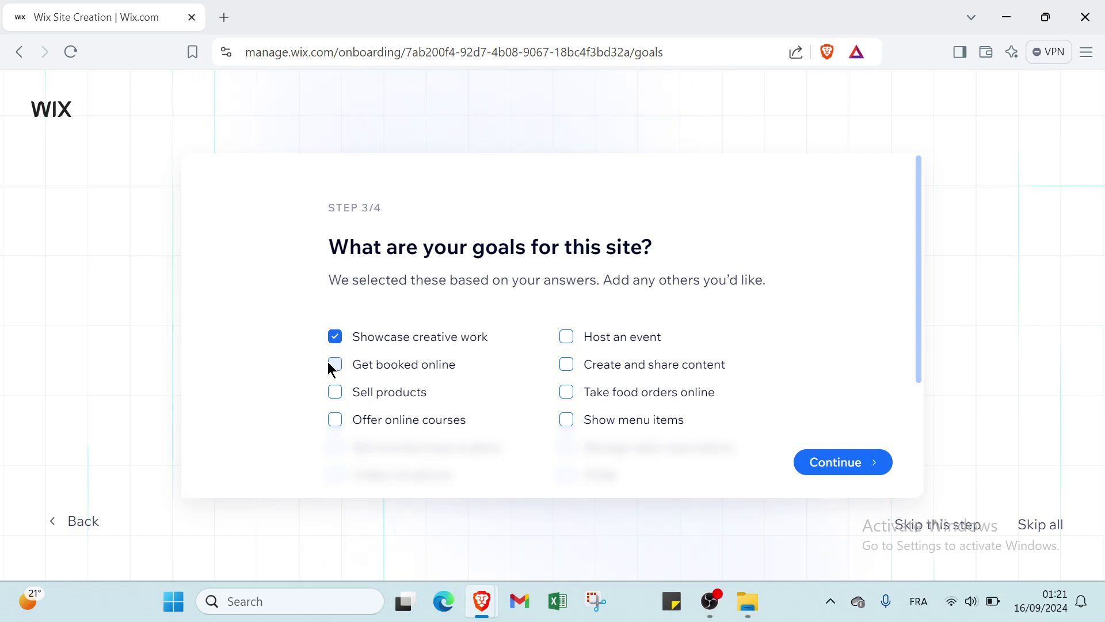
Add Other to the site goals alongside Showcase creative work and continue
{"action": "scroll", "coordinate": [392, 378], "scroll_direction": "down", "scroll_amount": 1}
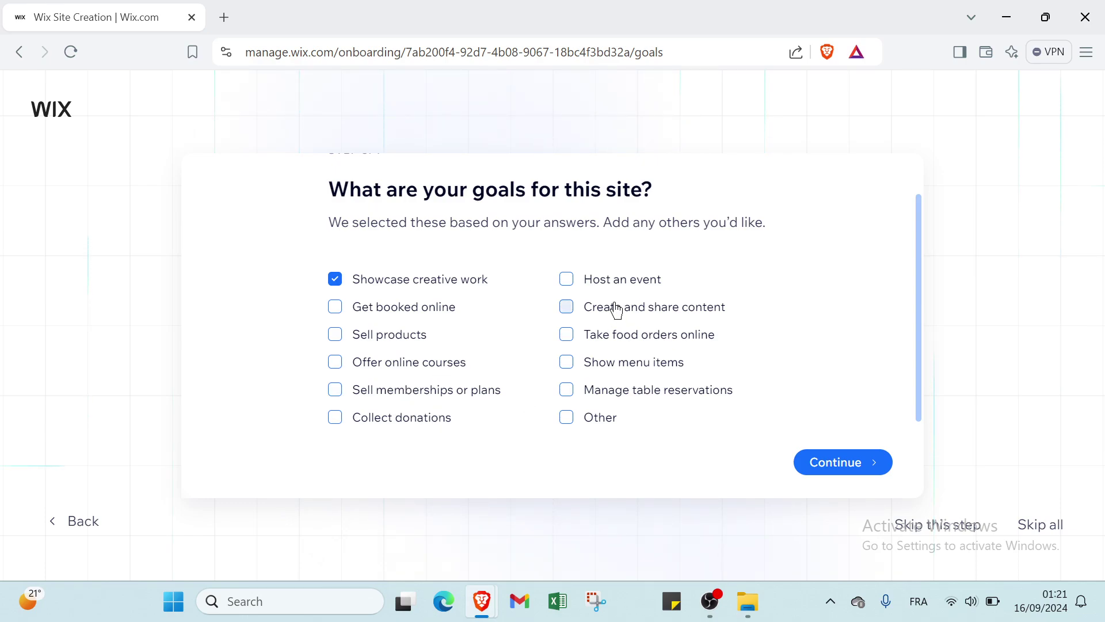
{"action": "scroll", "coordinate": [614, 316], "scroll_direction": "down", "scroll_amount": 1}
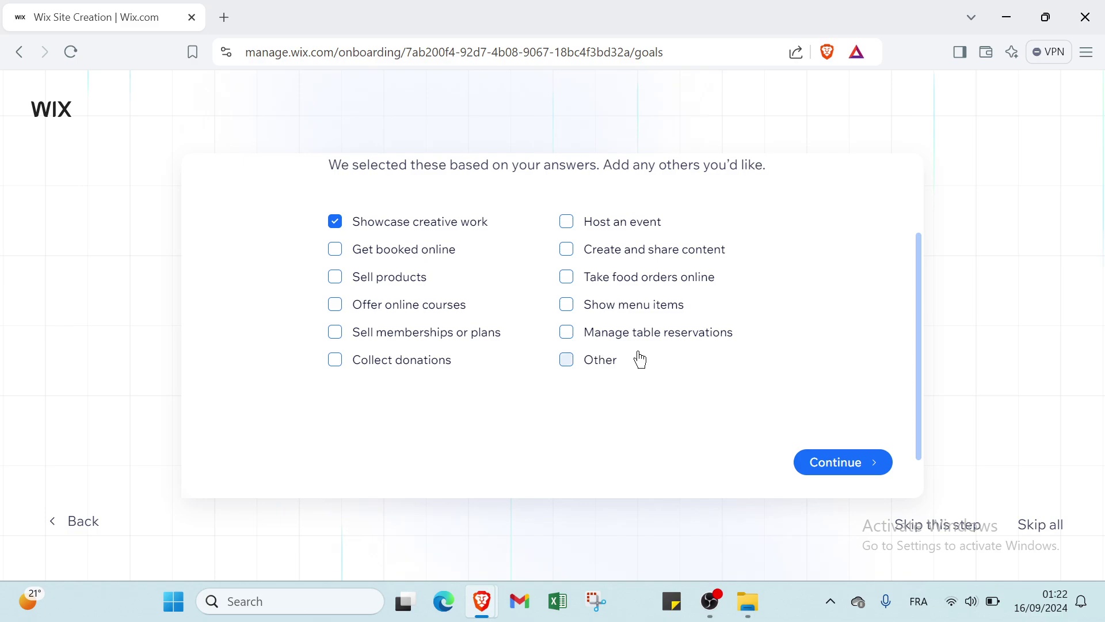
{"action": "left_click", "coordinate": [567, 359]}
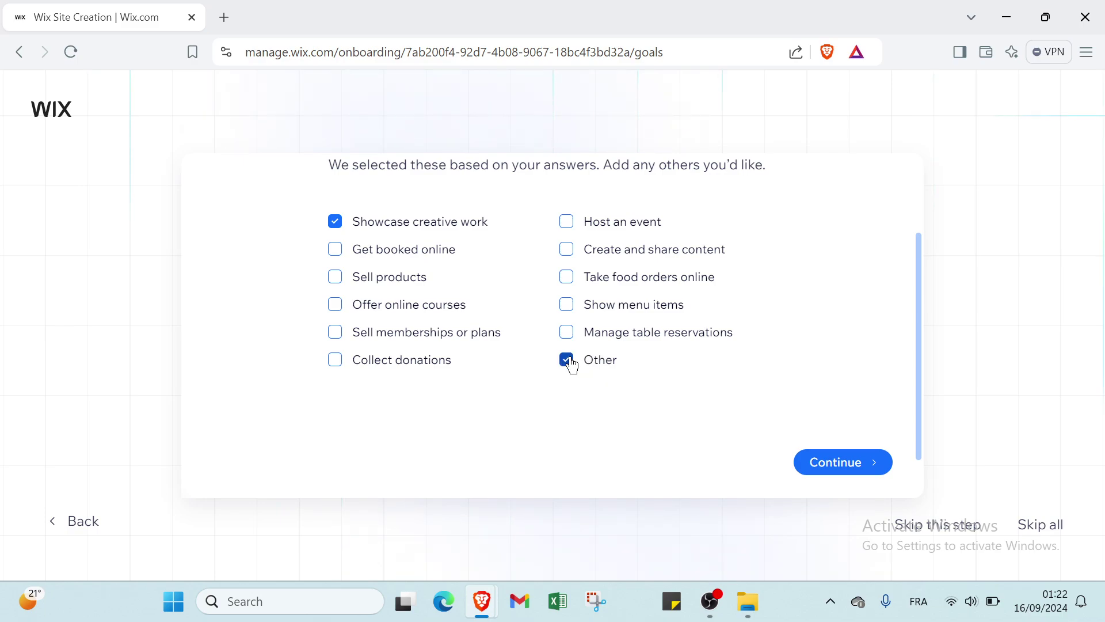
{"action": "left_click", "coordinate": [834, 468]}
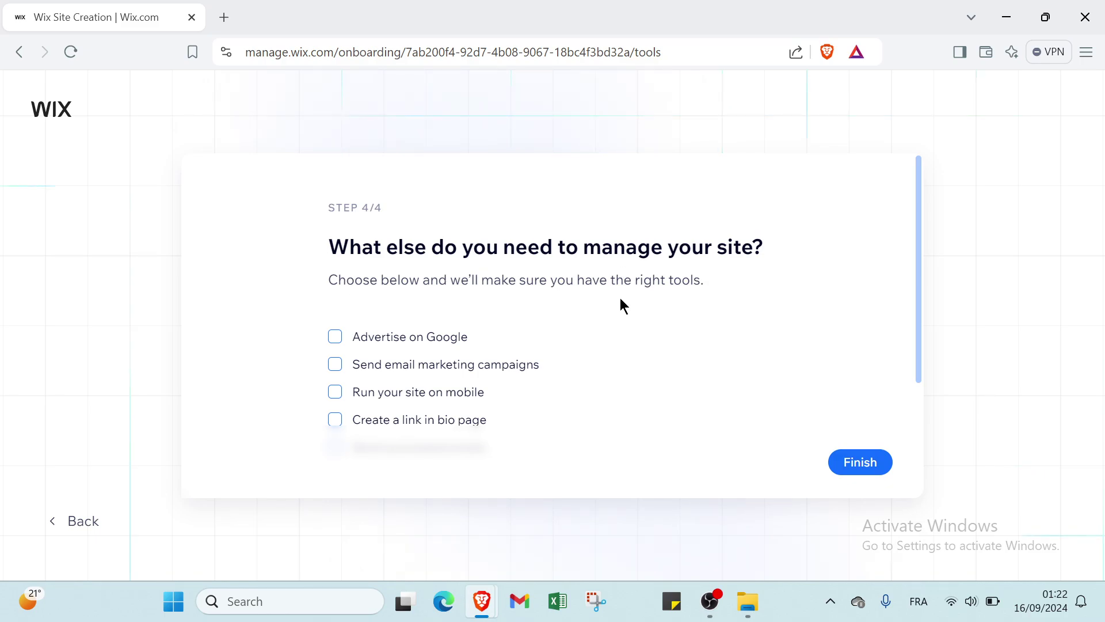
Select Advertise on Google as a needed tool and finish onboarding
{"action": "left_click", "coordinate": [410, 344]}
{"action": "scroll", "coordinate": [402, 339], "scroll_direction": "down", "scroll_amount": 2}
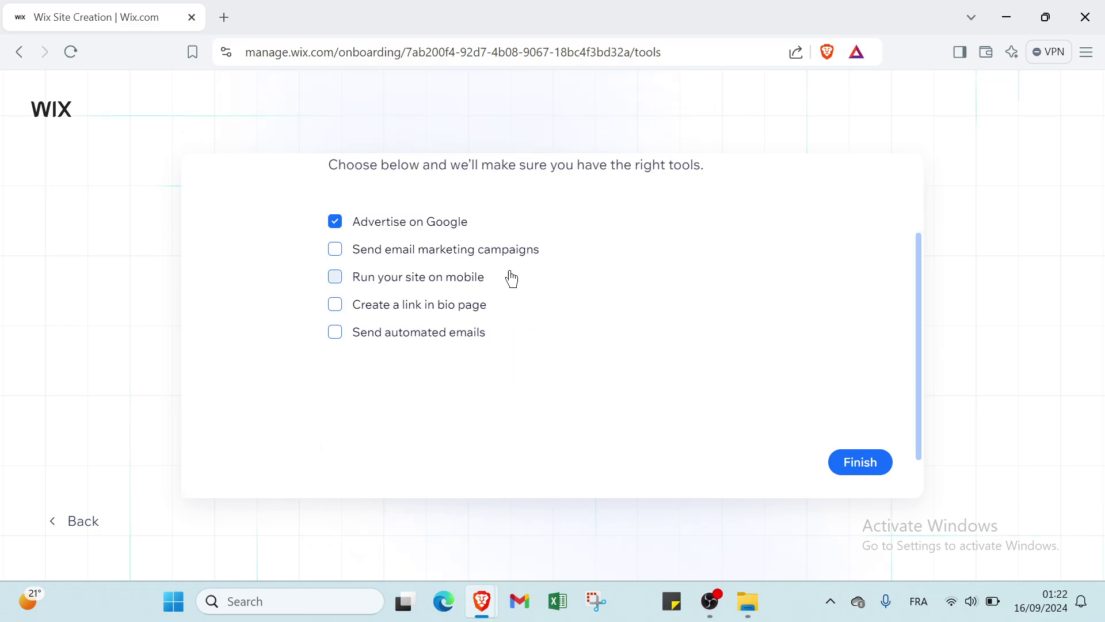
{"action": "left_click", "coordinate": [866, 467]}
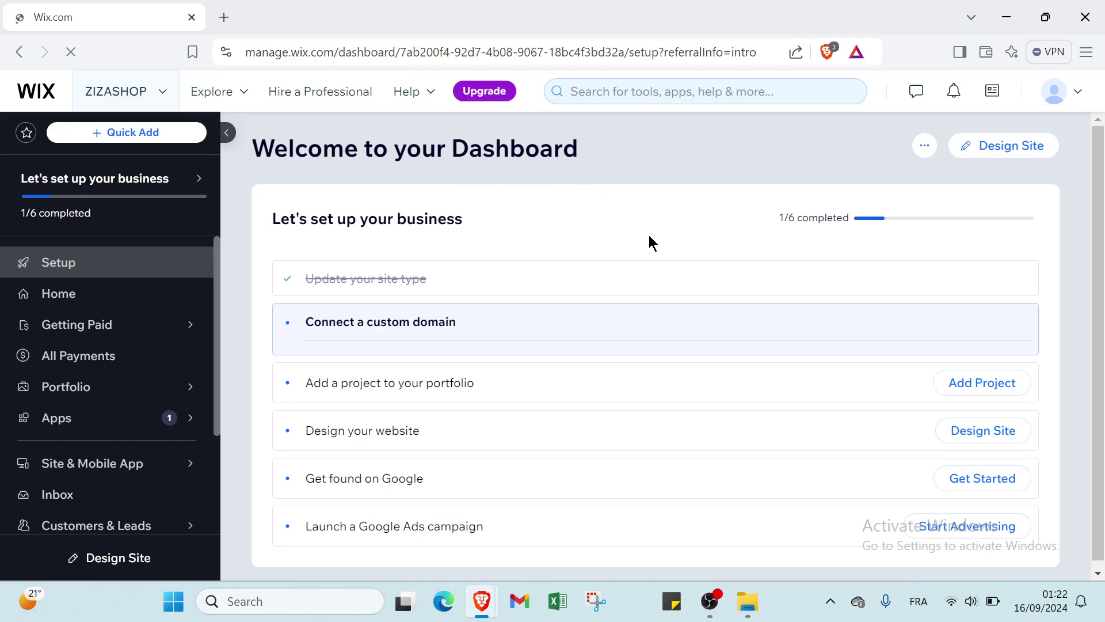
Go to Design Site from the ZIZASHOP dashboard's setup checklist
{"action": "mouse_move", "coordinate": [101, 195]}
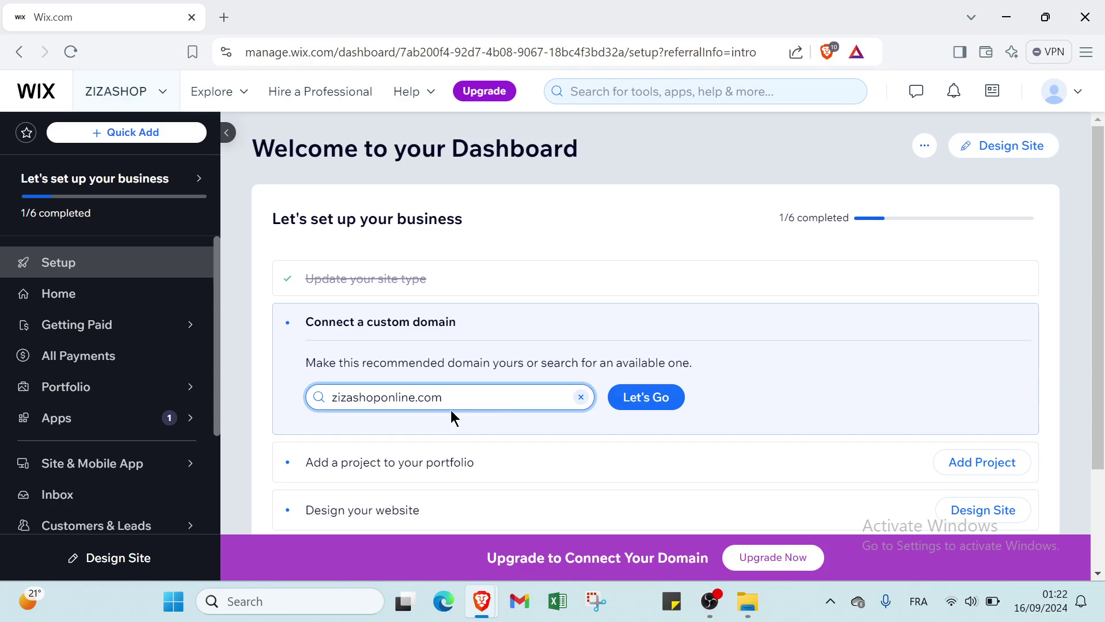
{"action": "left_click", "coordinate": [1026, 151]}
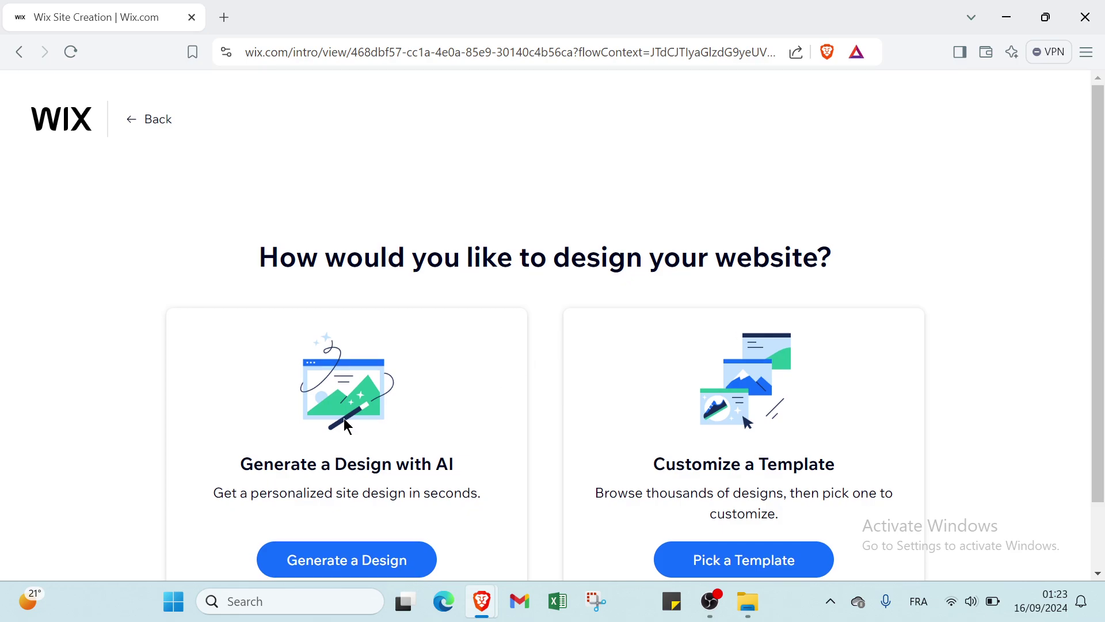
Choose Generate a Design with AI to create the ZIZASHOP site design
{"action": "scroll", "coordinate": [342, 419], "scroll_direction": "down", "scroll_amount": 1}
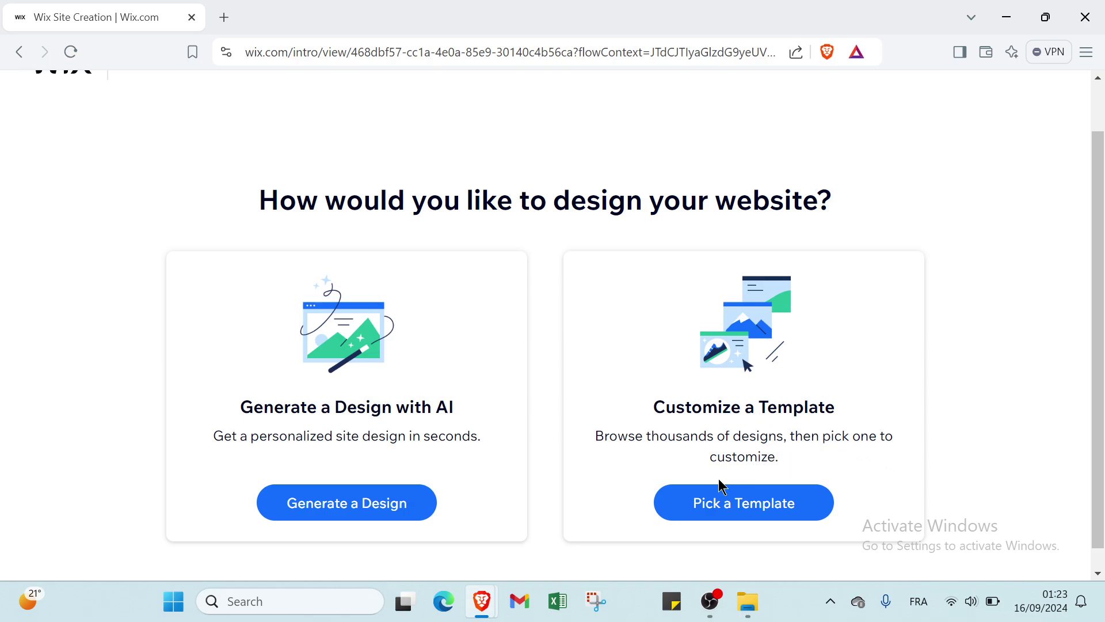
{"action": "left_click", "coordinate": [371, 516]}
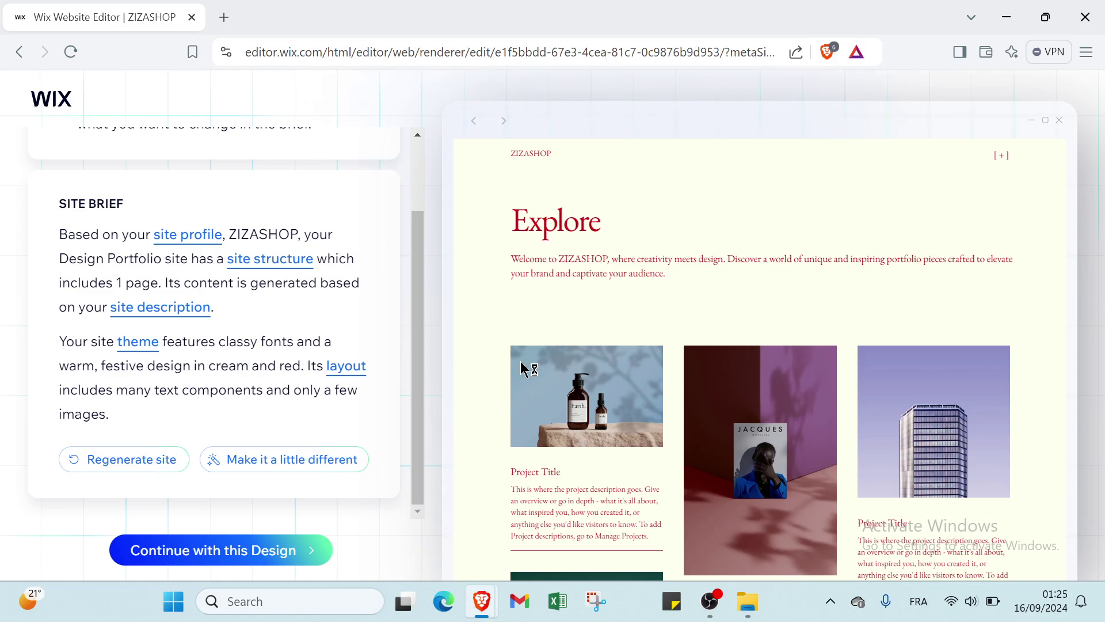
Accept the AI-generated ZIZASHOP design with Continue with this Design
{"action": "left_click", "coordinate": [290, 548]}
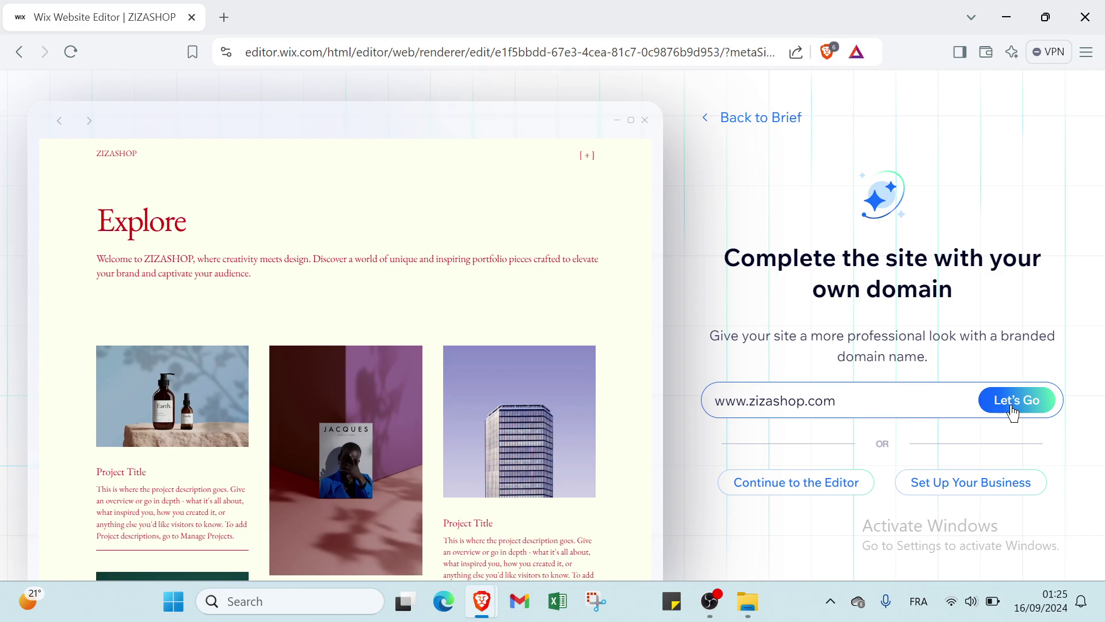
{"action": "left_click", "coordinate": [1013, 400]}
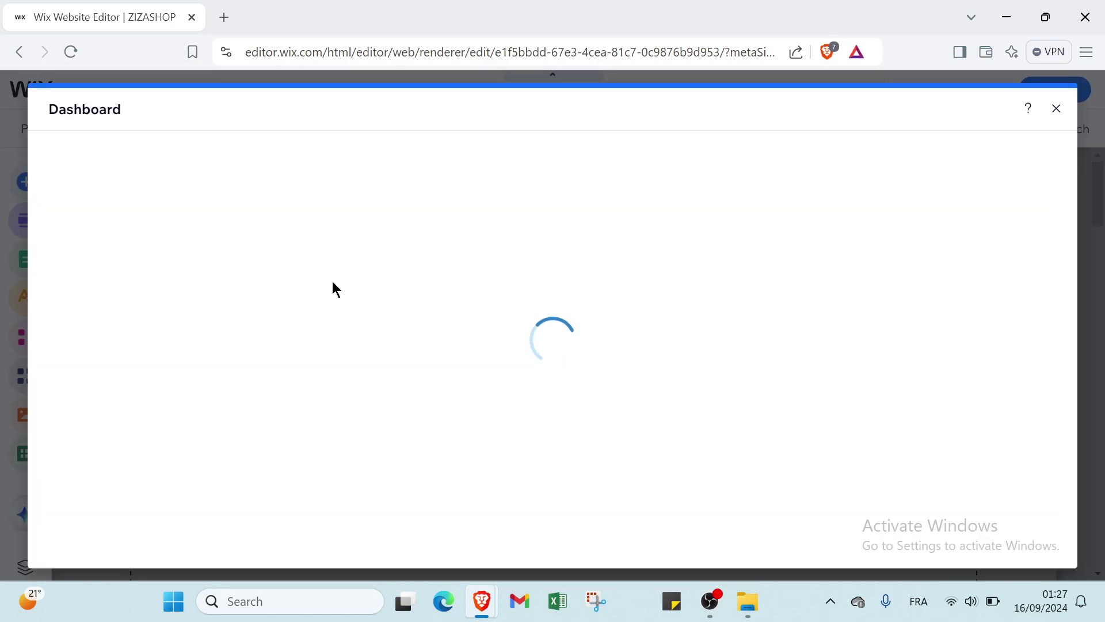
Close the Dashboard window over the editor and open a new blank browser tab
{"action": "left_click", "coordinate": [1057, 110]}
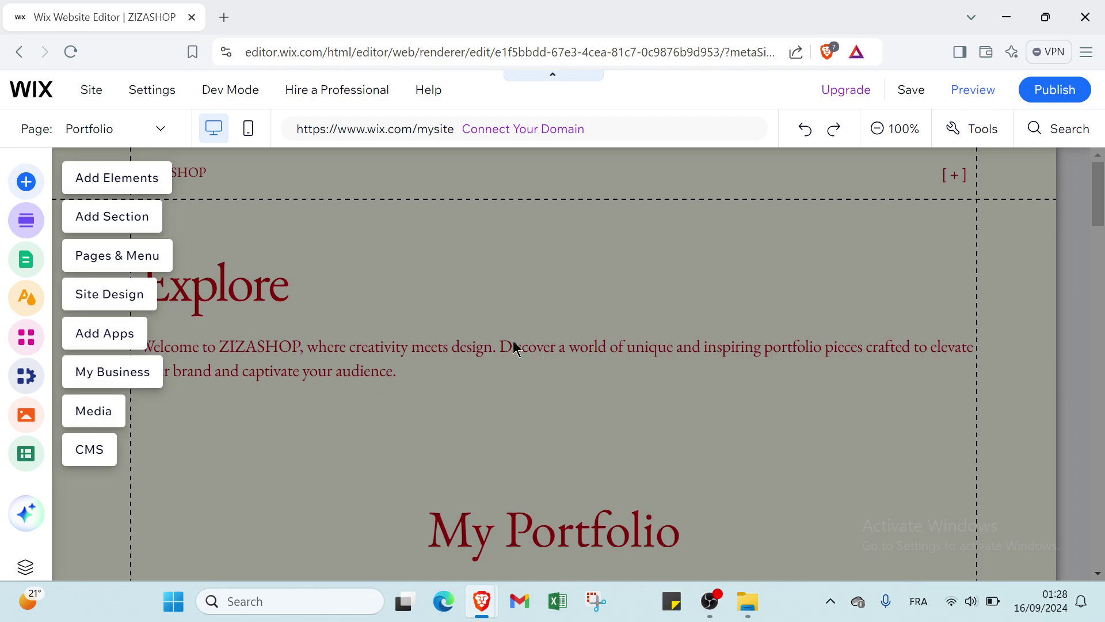
{"action": "left_click", "coordinate": [223, 18]}
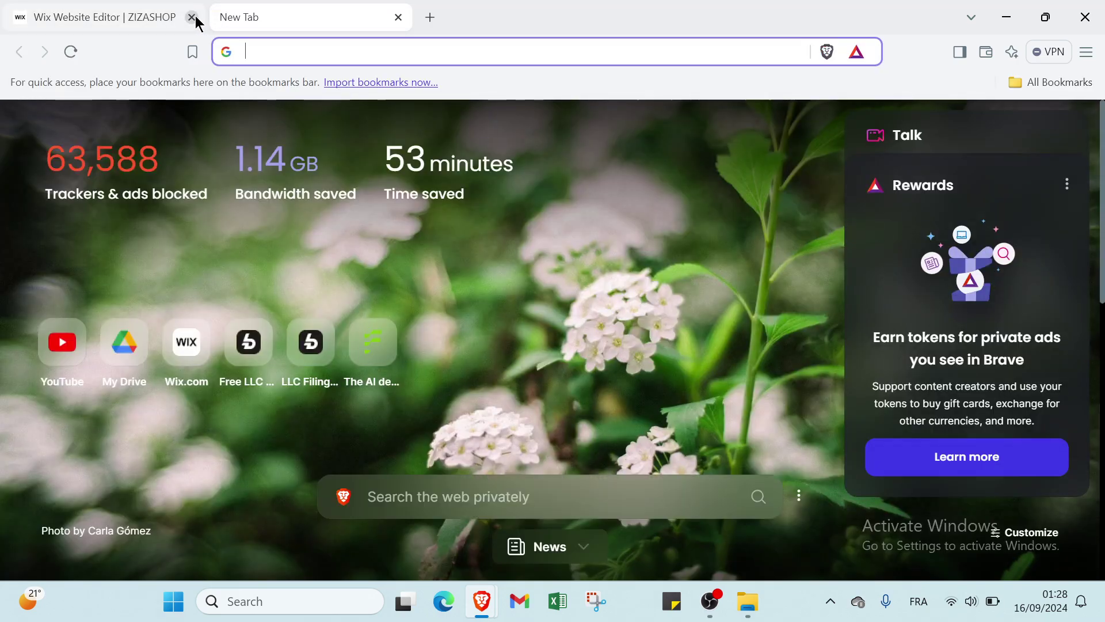